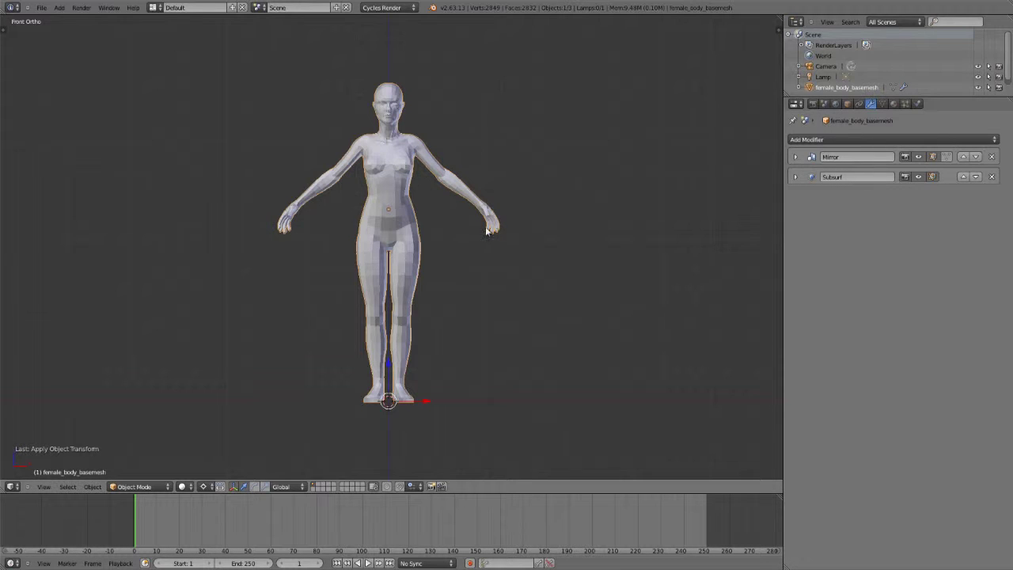
# Search the add-on preferences for 'rig' and expand the Rigging: Rigify entry
pyautogui.scroll(2, 508, 257)
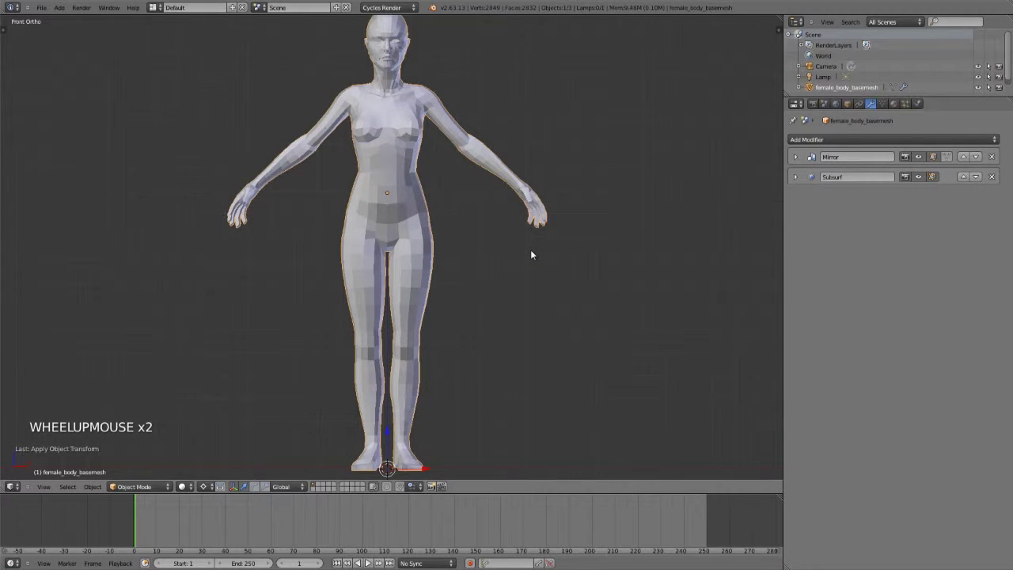
pyautogui.hotkey('ctrl', 'alt', 'u')
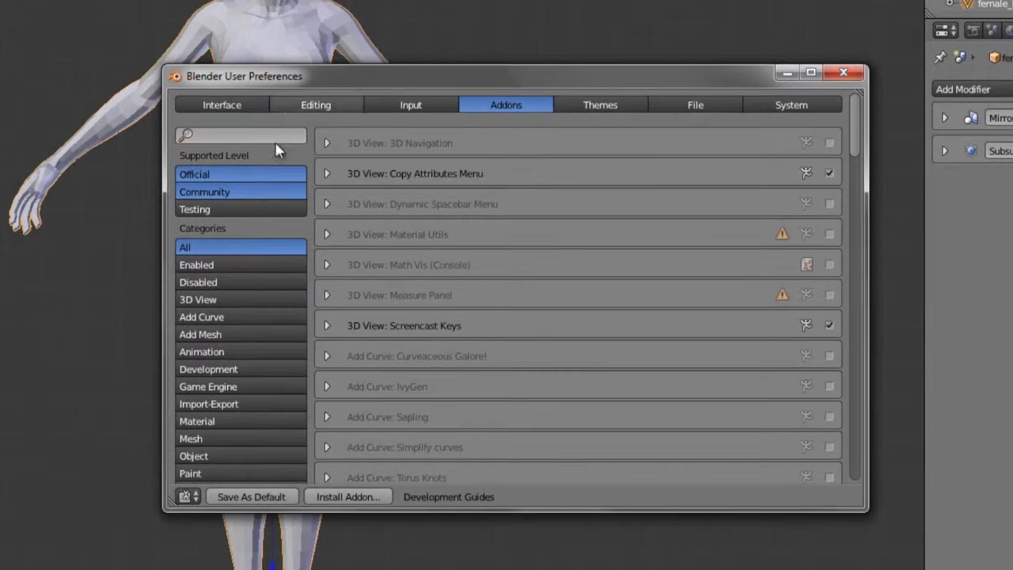
pyautogui.click(274, 133)
pyautogui.write('rigify')
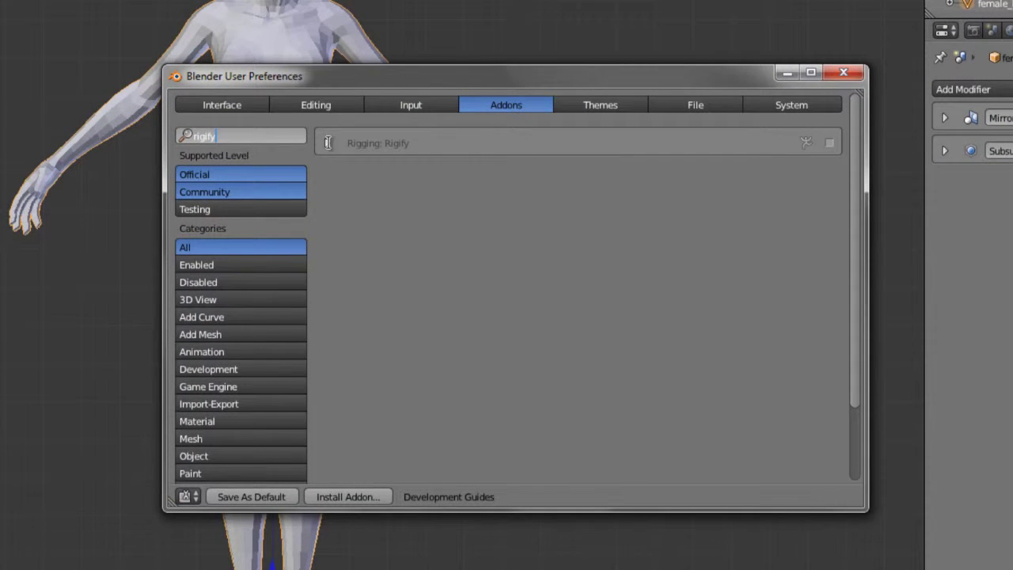
pyautogui.press('Return')
pyautogui.click(327, 144)
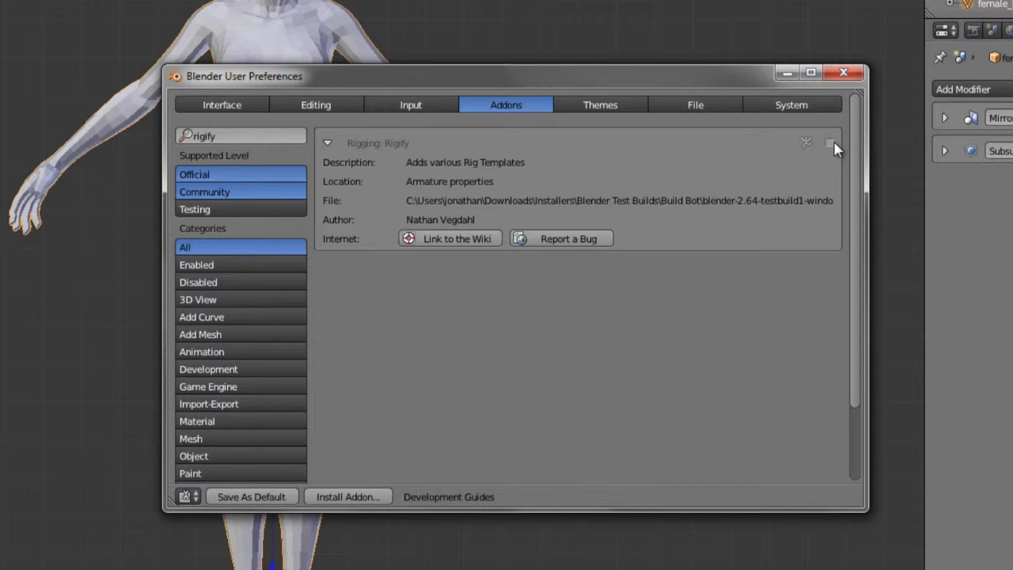
# Add a Human (Meta-Rig) armature over the female body mesh
pyautogui.click(844, 72)
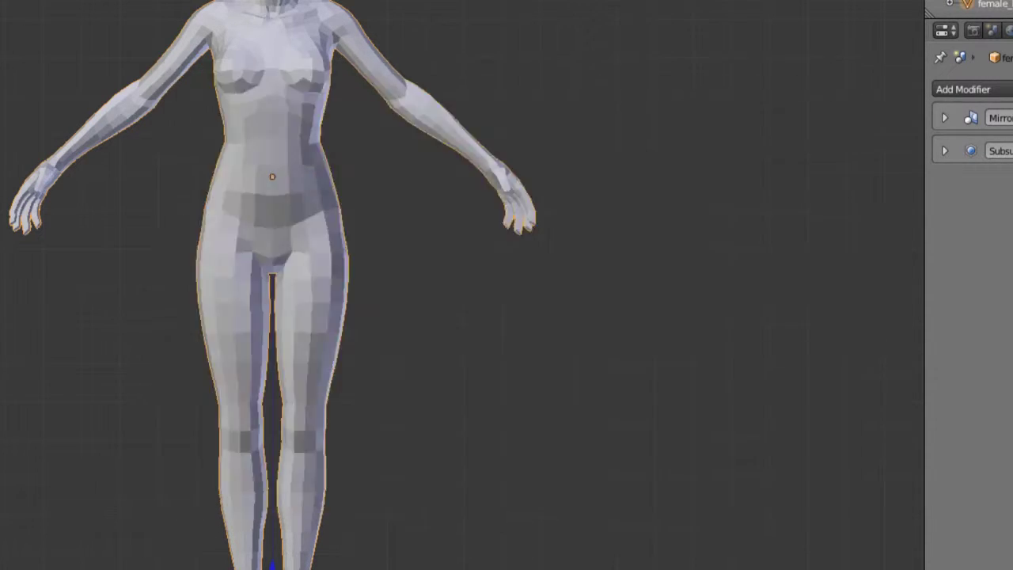
pyautogui.hotkey('shift', 'a')
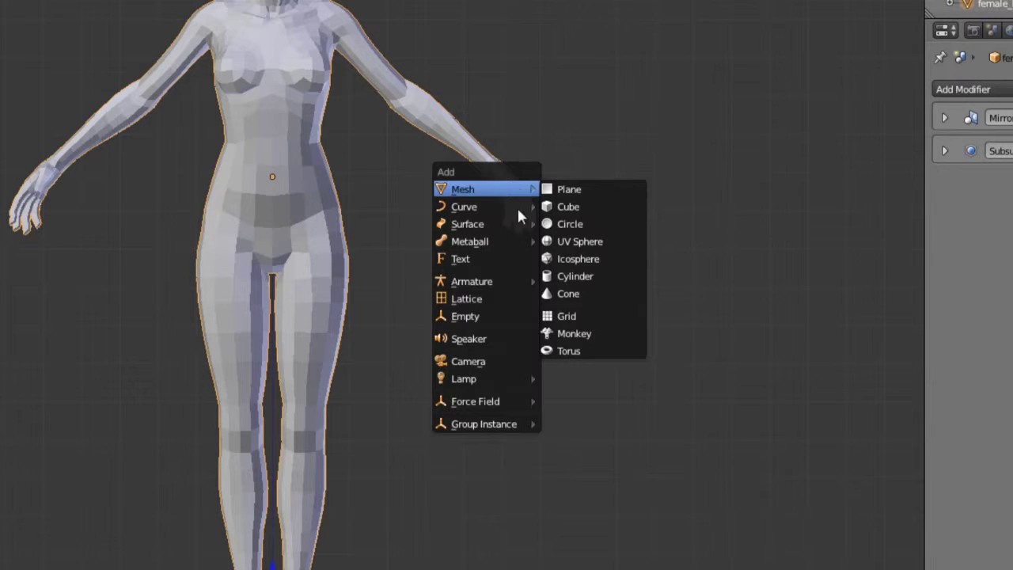
pyautogui.moveTo(499, 284)
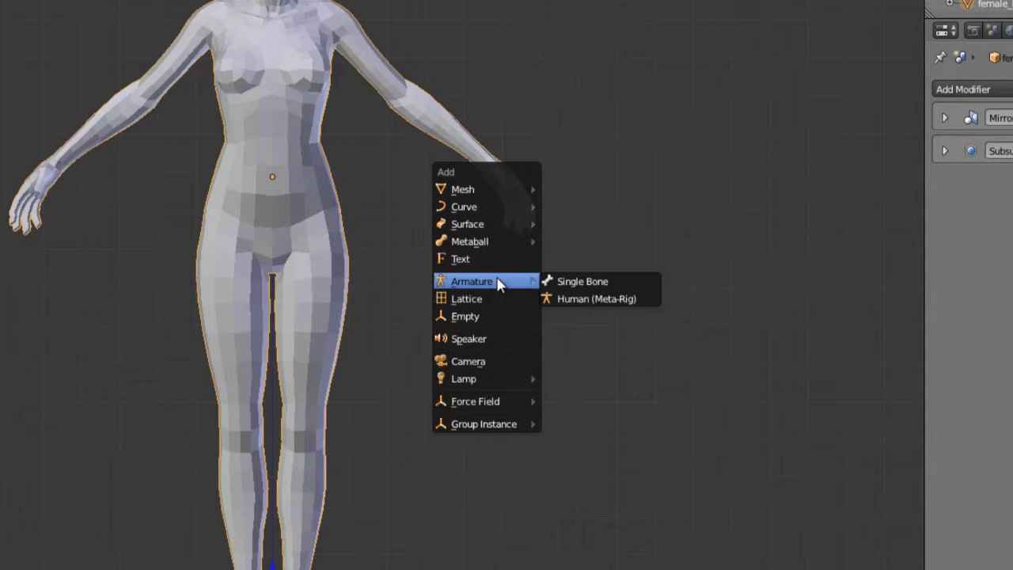
pyautogui.click(634, 299)
pyautogui.scroll(-3, 447, 279)
pyautogui.middleClick(447, 278)
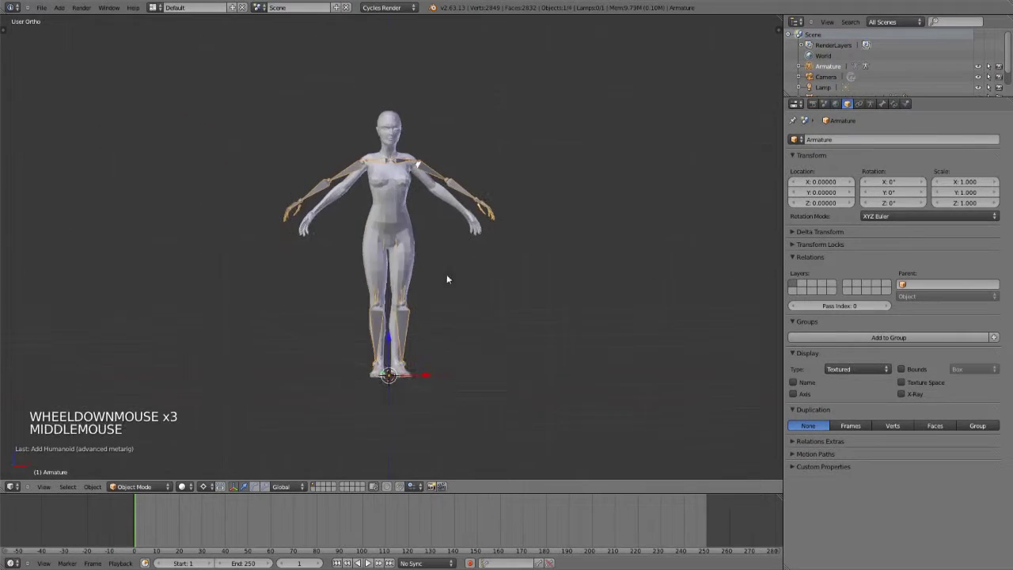
pyautogui.moveTo(446, 279); pyautogui.dragTo(513, 266, button='middle')
pyautogui.scroll(2, 513, 266)
# Turn on X-Ray in the armature settings, view it from the front, and enter Edit Mode
pyautogui.click(871, 105)
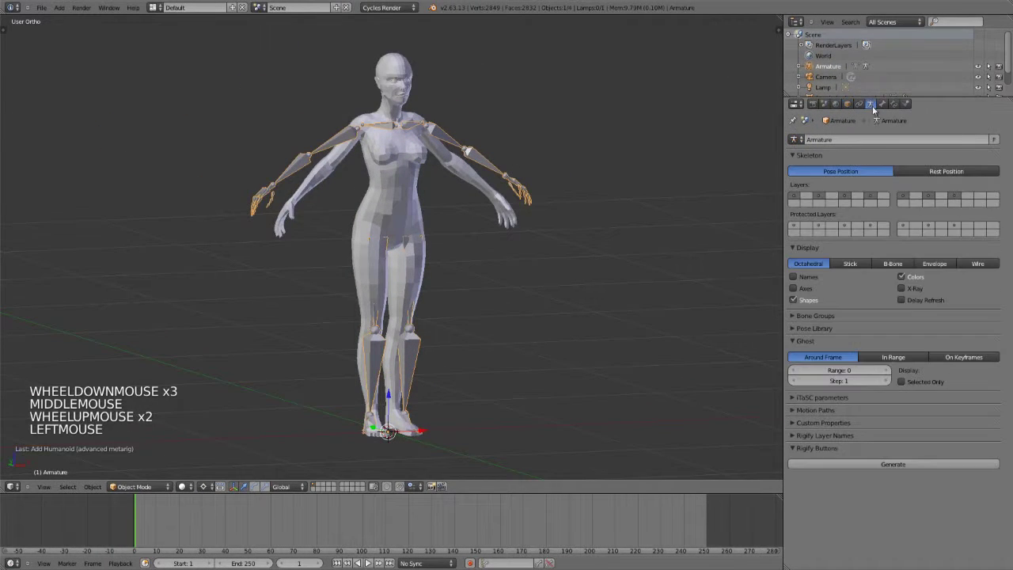
pyautogui.click(901, 288)
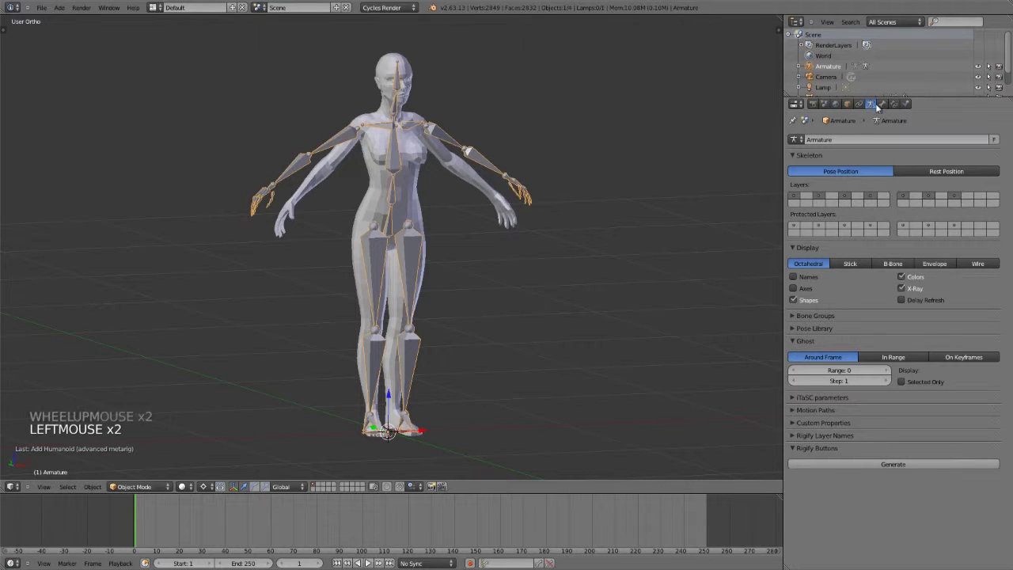
pyautogui.press('KP_1')
pyautogui.scroll(1, 621, 257)
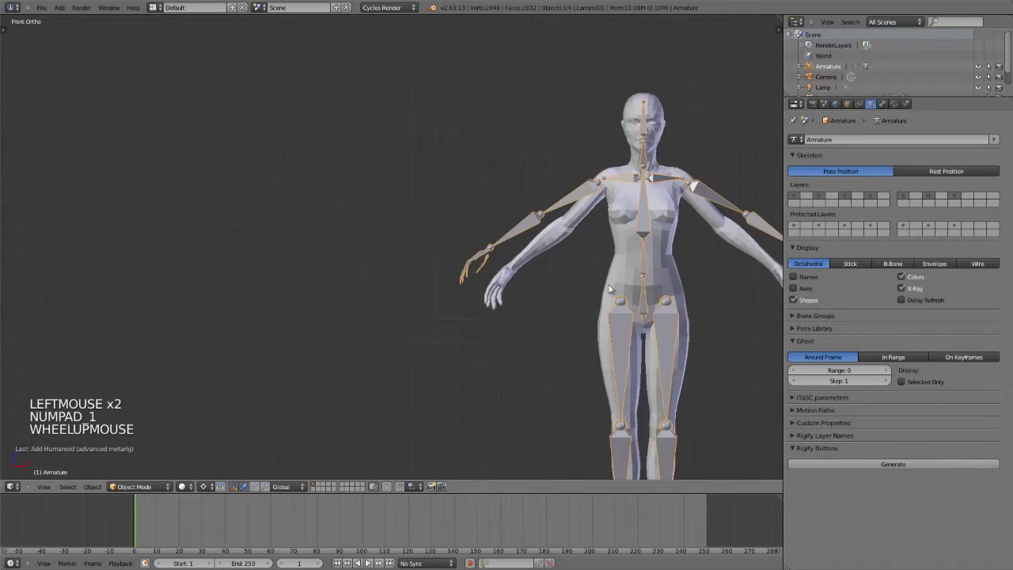
pyautogui.keyDown('shift'); pyautogui.moveTo(621, 257); pyautogui.dragTo(549, 330, button='middle'); pyautogui.keyUp('shift')
pyautogui.scroll(-2, 381, 249)
pyautogui.scroll(2, 489, 249)
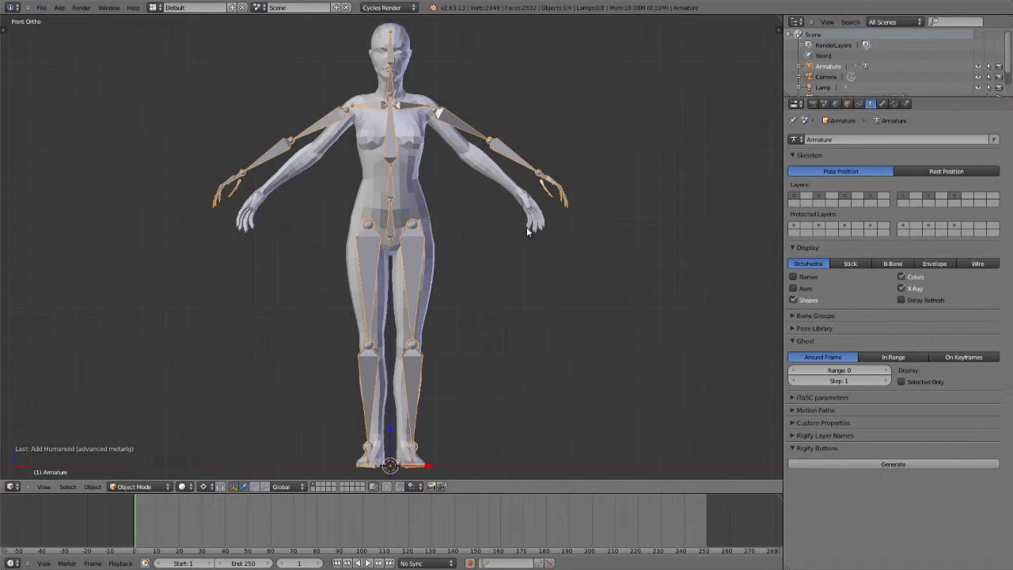
pyautogui.press('Tab')
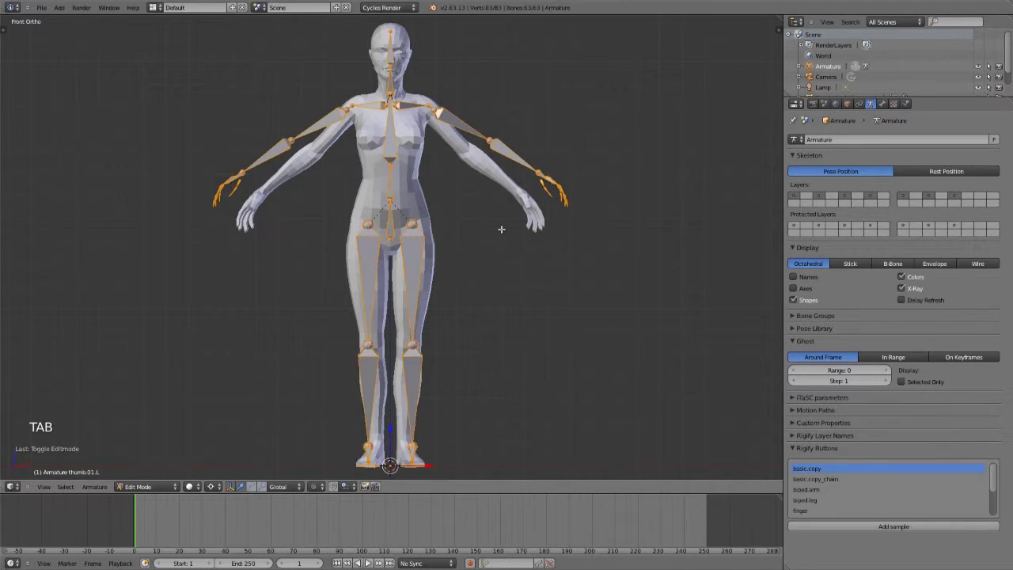
# Enable X-Axis Mirror in the armature options and deselect all bones
pyautogui.press('t')
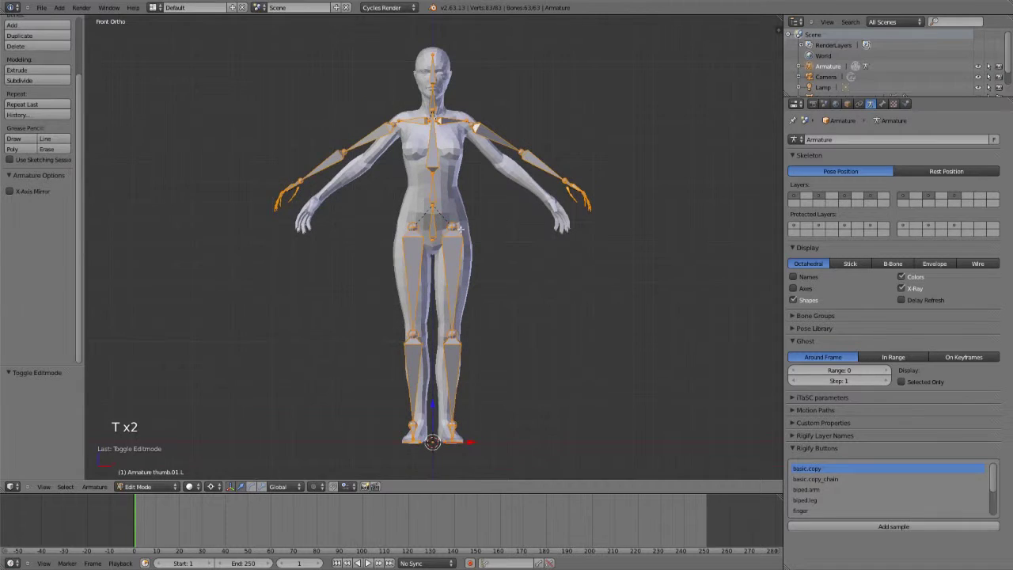
pyautogui.click(10, 192)
pyautogui.press('t')
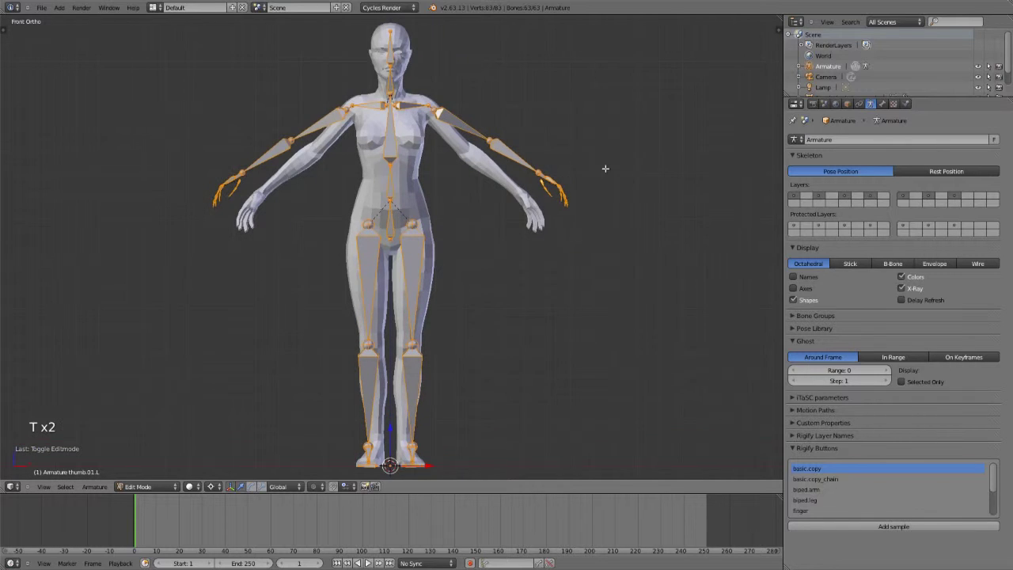
pyautogui.press('a')
# Select the left upper arm bone, frame the chest and left arm, then deselect
pyautogui.rightClick(469, 117)
pyautogui.press('g')
pyautogui.press('g')
pyautogui.rightClick(467, 116)
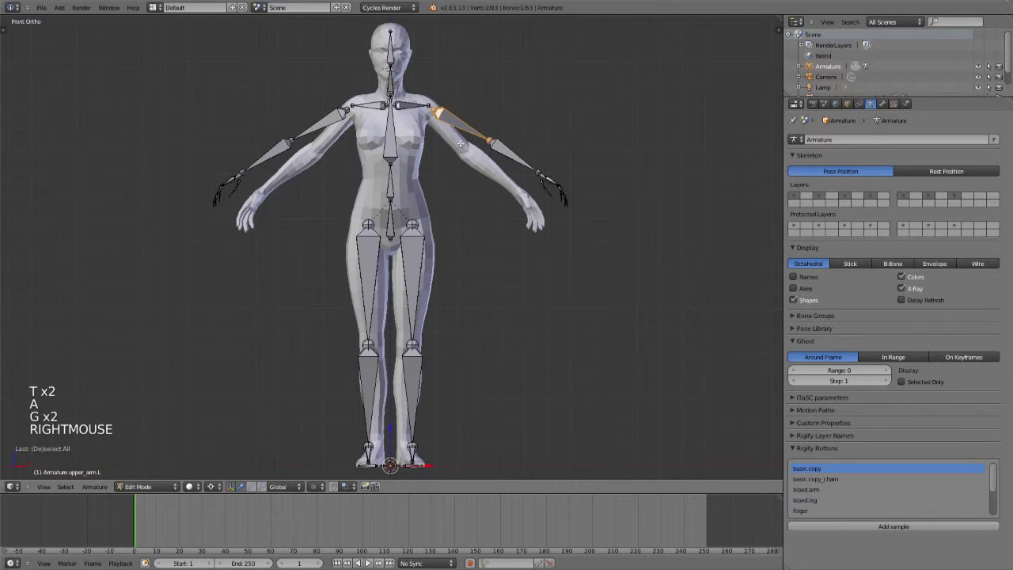
pyautogui.keyDown('shift'); pyautogui.moveTo(467, 116); pyautogui.dragTo(468, 175, button='middle'); pyautogui.keyUp('shift')
pyautogui.scroll(1, 452, 214)
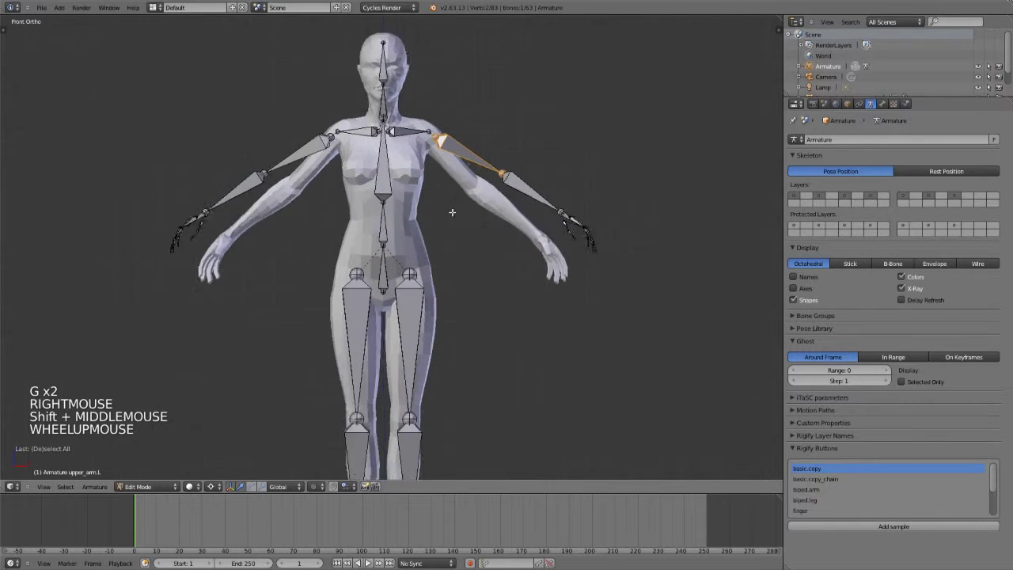
pyautogui.scroll(1, 464, 187)
pyautogui.keyDown('shift'); pyautogui.moveTo(464, 188); pyautogui.dragTo(448, 340, button='middle'); pyautogui.keyUp('shift')
pyautogui.scroll(2, 394, 239)
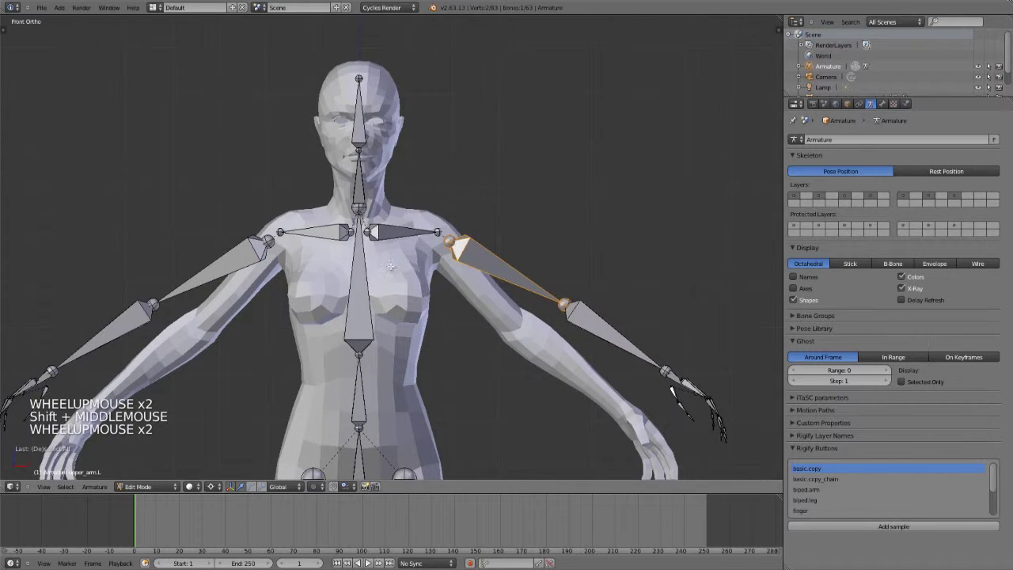
pyautogui.press('a')
pyautogui.scroll(-1, 401, 271)
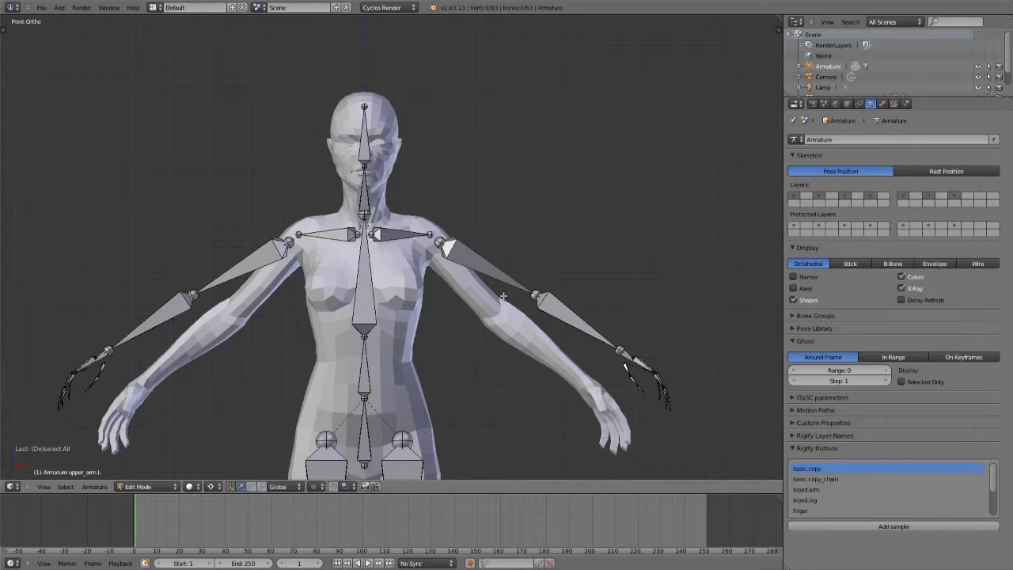
pyautogui.keyDown('shift'); pyautogui.moveTo(529, 368); pyautogui.dragTo(512, 334, button='middle'); pyautogui.keyUp('shift')
# Box-select the left forearm and hand bones and move them into the arm
pyautogui.press('b')
pyautogui.moveTo(570, 264); pyautogui.dragTo(525, 217)
pyautogui.moveTo(689, 371); pyautogui.dragTo(716, 427)
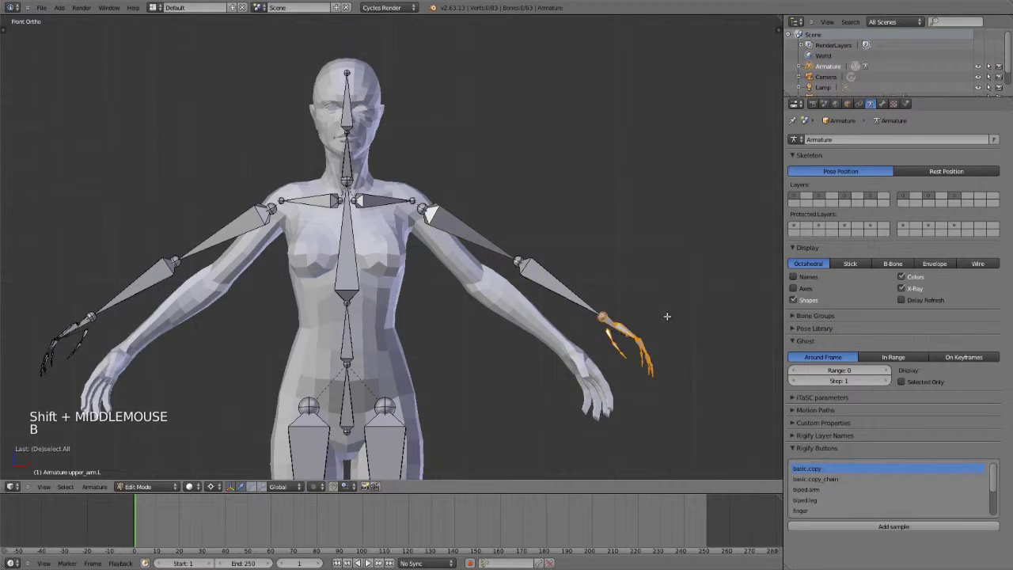
pyautogui.scroll(3, 668, 317)
pyautogui.keyDown('shift'); pyautogui.rightClick(657, 329); pyautogui.keyUp('shift')
pyautogui.keyDown('shift'); pyautogui.rightClick(684, 322); pyautogui.keyUp('shift')
pyautogui.keyDown('shift'); pyautogui.moveTo(684, 322); pyautogui.dragTo(602, 225, button='middle'); pyautogui.keyUp('shift')
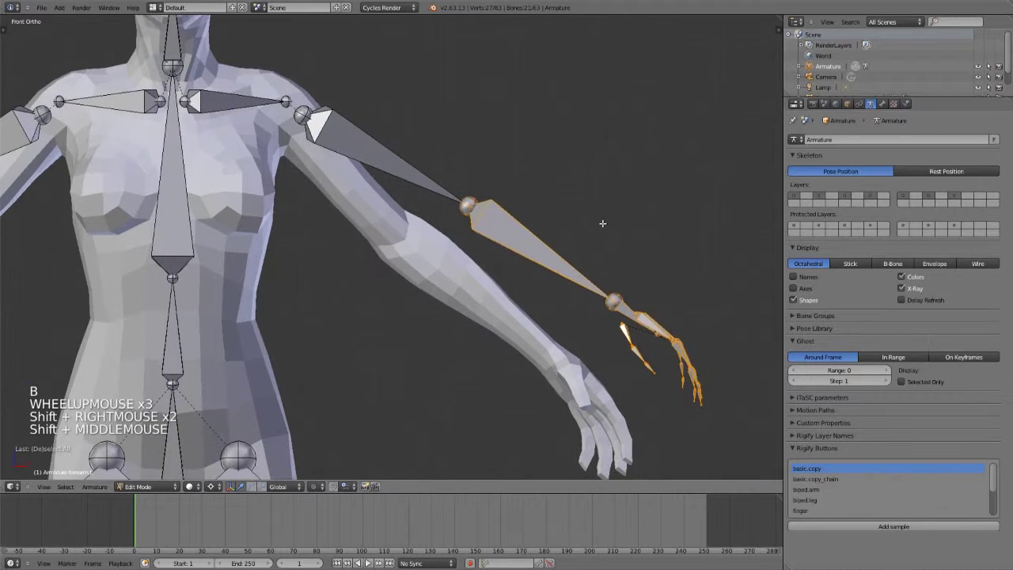
pyautogui.press('g')
pyautogui.click(634, 266)
# Rotate the forearm and hand bones around a new pivot to line up with the arm
pyautogui.press('r')
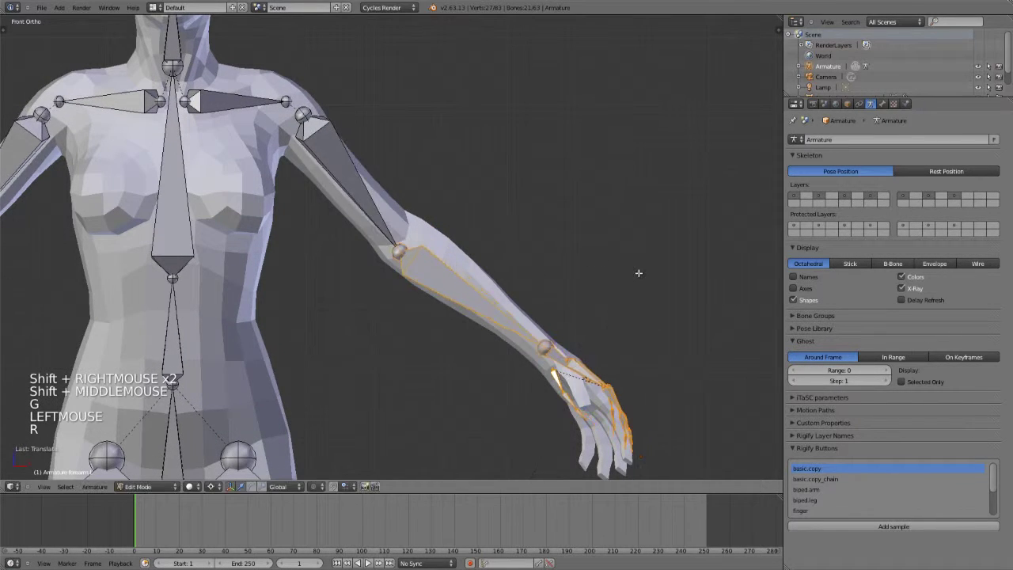
pyautogui.rightClick(669, 252)
pyautogui.press(',')
pyautogui.press('r')
pyautogui.click(728, 252)
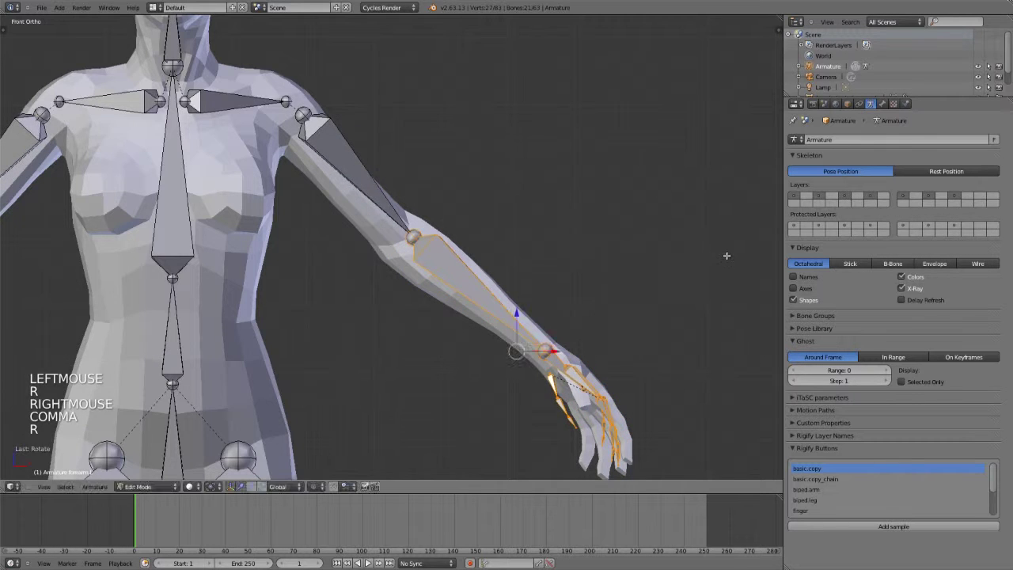
pyautogui.press('g')
pyautogui.click(724, 261)
pyautogui.keyDown('shift'); pyautogui.moveTo(724, 260); pyautogui.dragTo(412, 237, button='middle'); pyautogui.keyUp('shift')
# In side view, box-select the hand bones using wireframe to see through the mesh
pyautogui.press('KP_3')
pyautogui.scroll(-5, 602, 357)
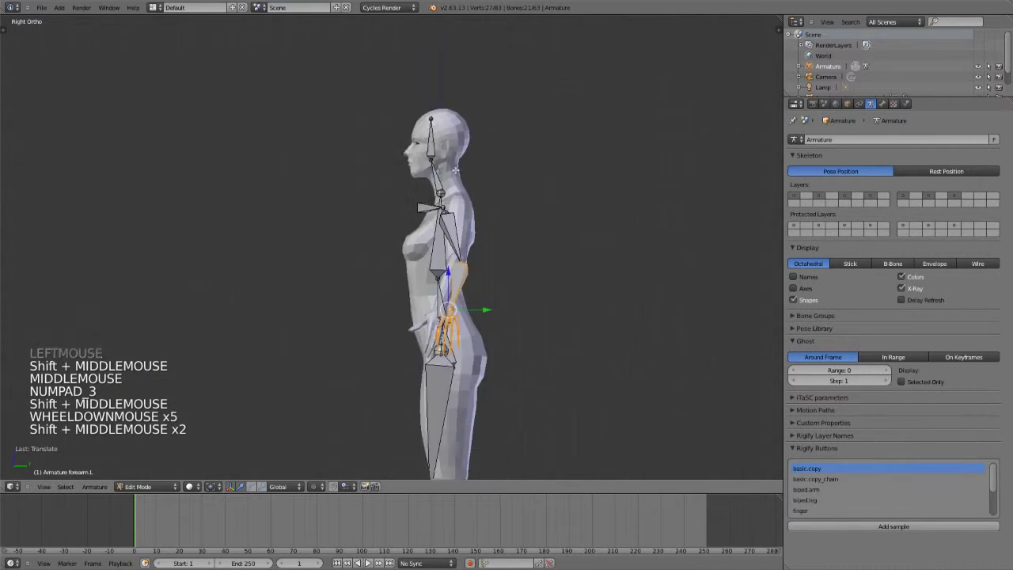
pyautogui.scroll(5, 412, 237)
pyautogui.keyDown('shift'); pyautogui.rightClick(562, 345); pyautogui.keyUp('shift')
pyautogui.keyDown('shift'); pyautogui.moveTo(561, 344); pyautogui.dragTo(547, 245, button='middle'); pyautogui.keyUp('shift')
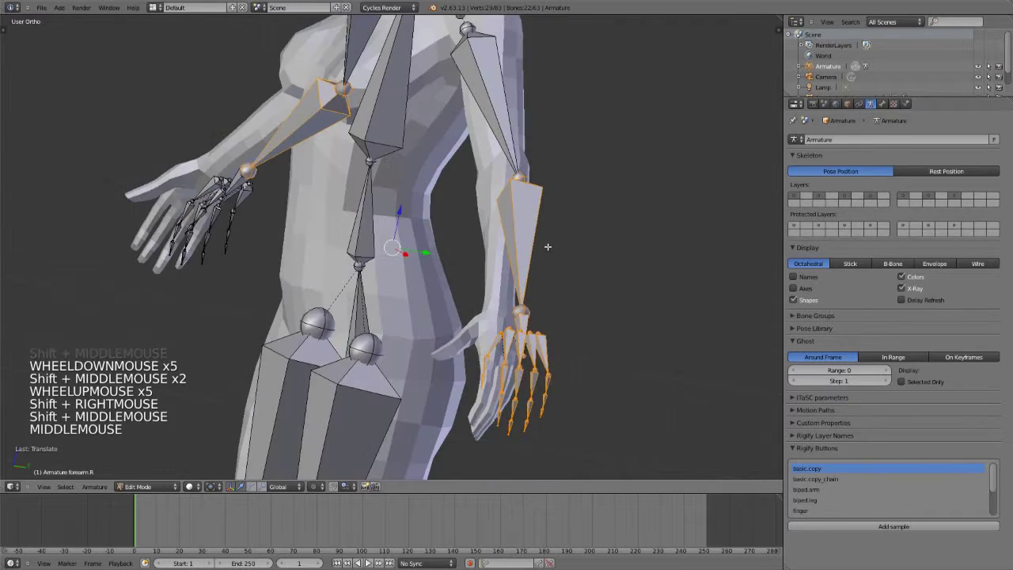
pyautogui.press('KP_3')
pyautogui.keyDown('shift'); pyautogui.moveTo(657, 274); pyautogui.dragTo(252, 216, button='middle'); pyautogui.keyUp('shift')
pyautogui.press('b')
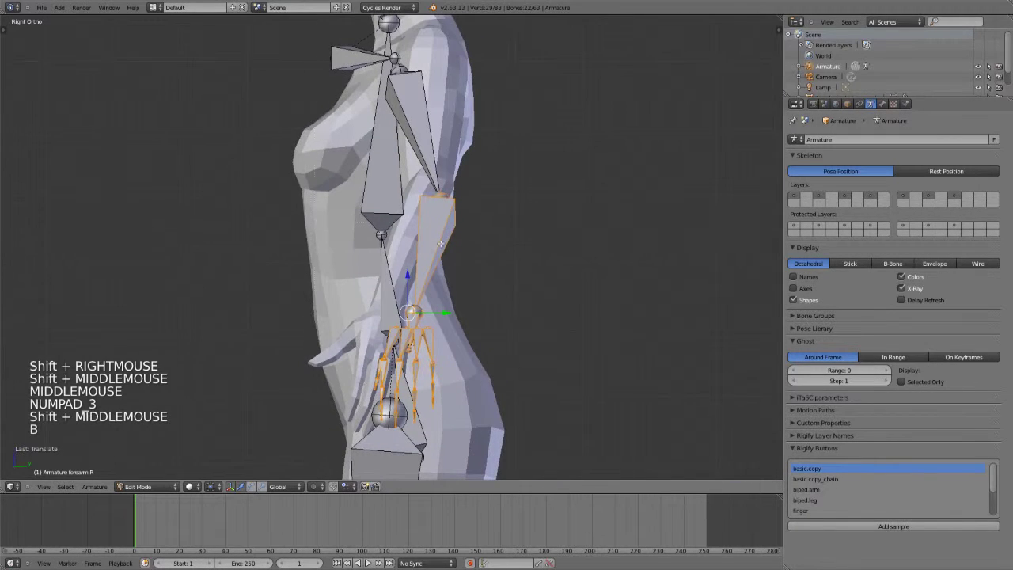
pyautogui.keyDown('shift'); pyautogui.moveTo(514, 272); pyautogui.dragTo(429, 221, button='middle'); pyautogui.keyUp('shift')
pyautogui.press('z')
pyautogui.press('b')
pyautogui.moveTo(403, 103); pyautogui.dragTo(448, 154, button='middle')
pyautogui.press('z')
pyautogui.scroll(3, 534, 351)
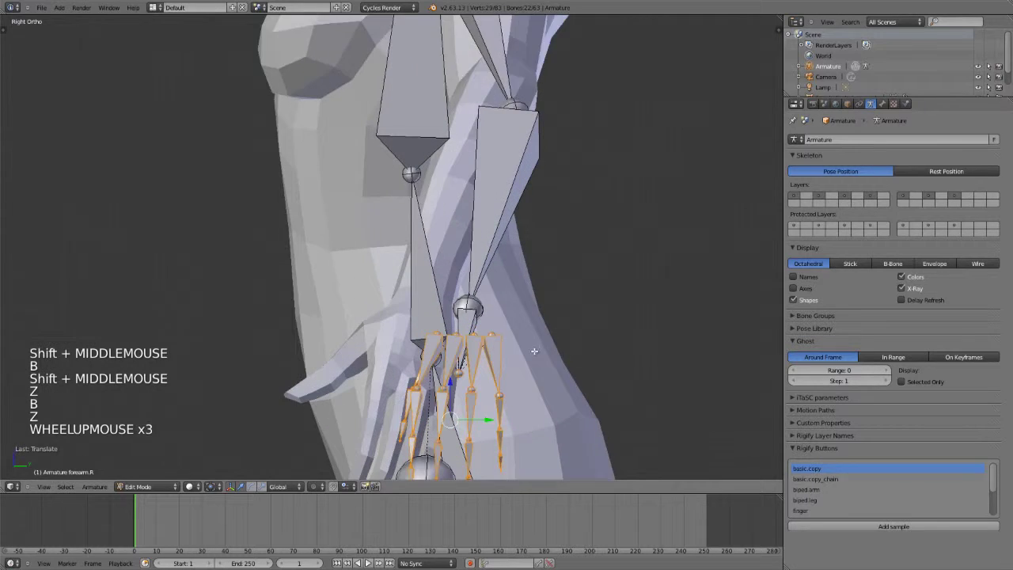
pyautogui.keyDown('shift'); pyautogui.moveTo(533, 351); pyautogui.dragTo(513, 294, button='middle'); pyautogui.keyUp('shift')
# Move and rotate the selected hand bones to sit inside the hand mesh
pyautogui.press('r')
pyautogui.rightClick(534, 262)
pyautogui.keyDown('shift'); pyautogui.rightClick(463, 246); pyautogui.keyUp('shift')
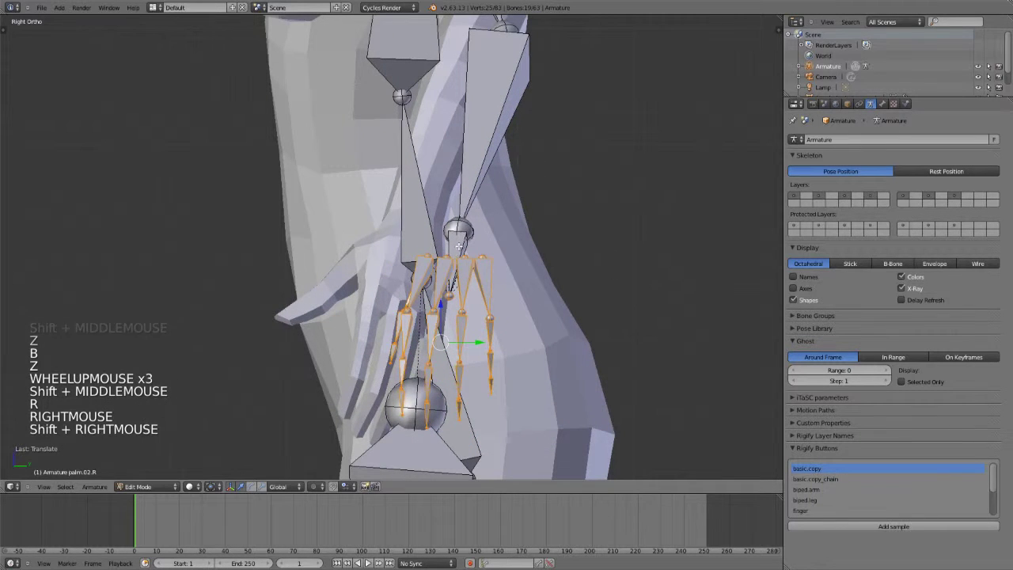
pyautogui.keyDown('shift'); pyautogui.rightClick(463, 247); pyautogui.keyUp('shift')
pyautogui.press('z')
pyautogui.press('z')
pyautogui.press('g')
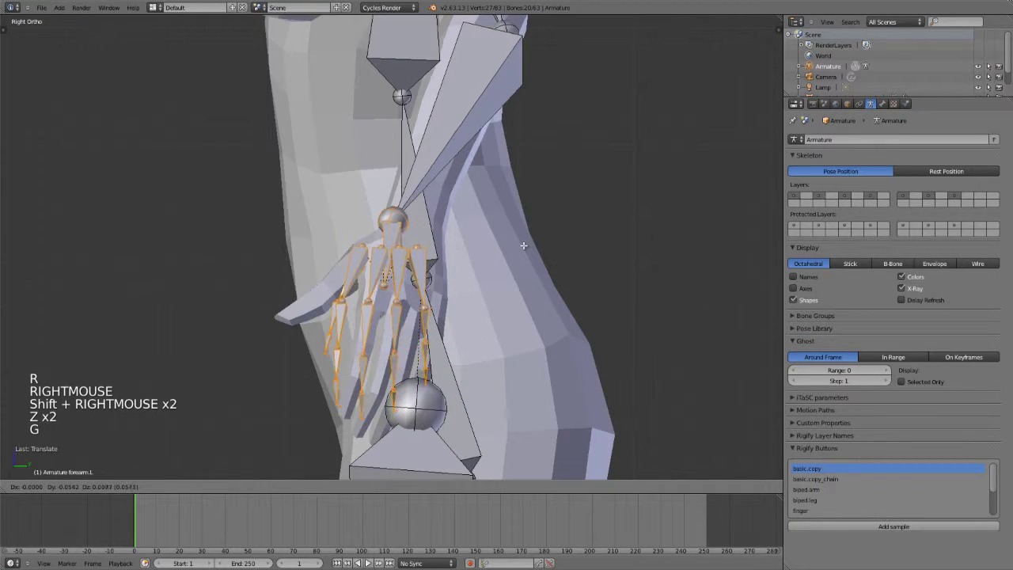
pyautogui.click(532, 253)
pyautogui.press('r')
pyautogui.click(543, 279)
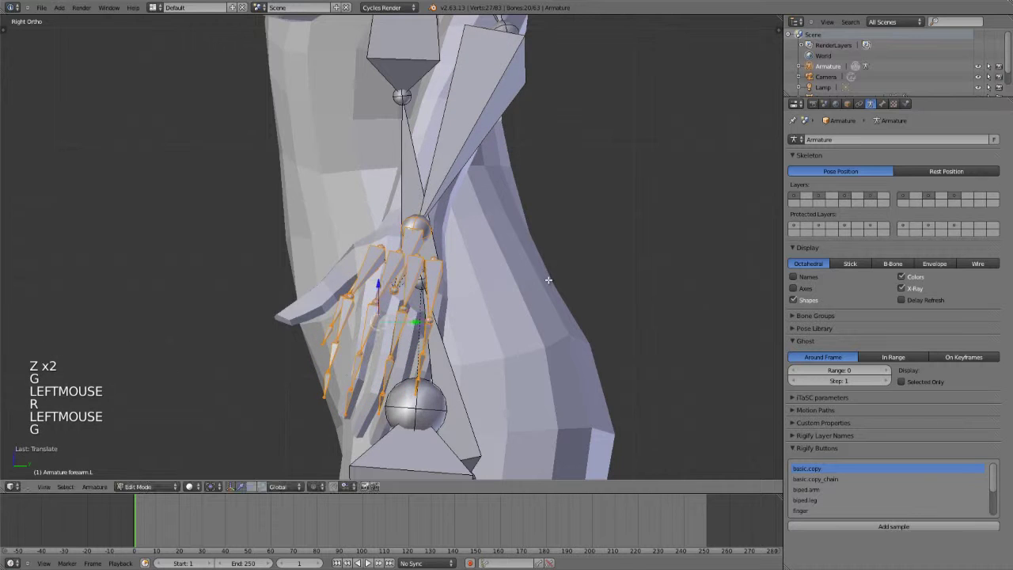
pyautogui.press('g')
pyautogui.click(542, 276)
pyautogui.press('r')
pyautogui.click(541, 274)
pyautogui.press('KP_1')
pyautogui.scroll(-2, 542, 273)
pyautogui.scroll(-6, 541, 273)
# Center the armature figure in the straight side view
pyautogui.keyDown('shift'); pyautogui.moveTo(226, 274); pyautogui.dragTo(444, 231, button='middle'); pyautogui.keyUp('shift')
pyautogui.scroll(2, 588, 243)
pyautogui.scroll(1, 440, 223)
pyautogui.press('KP_3')
pyautogui.scroll(1, 439, 223)
pyautogui.press('KP_3')
pyautogui.scroll(3, 444, 231)
# Select the ribs bone through the mesh and move it into the torso
pyautogui.press('a')
pyautogui.press('b')
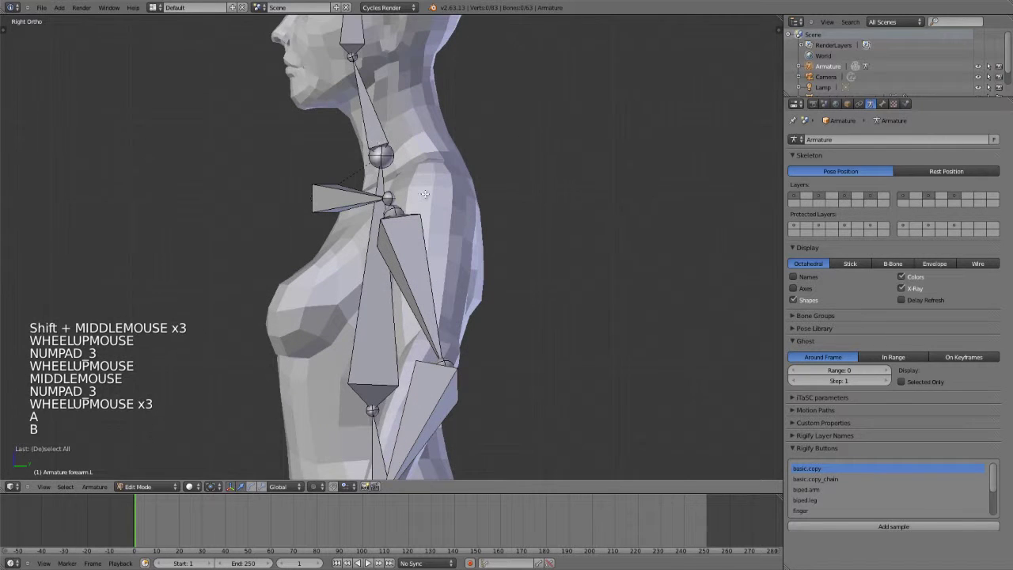
pyautogui.press('b')
pyautogui.press('g')
pyautogui.rightClick(432, 189)
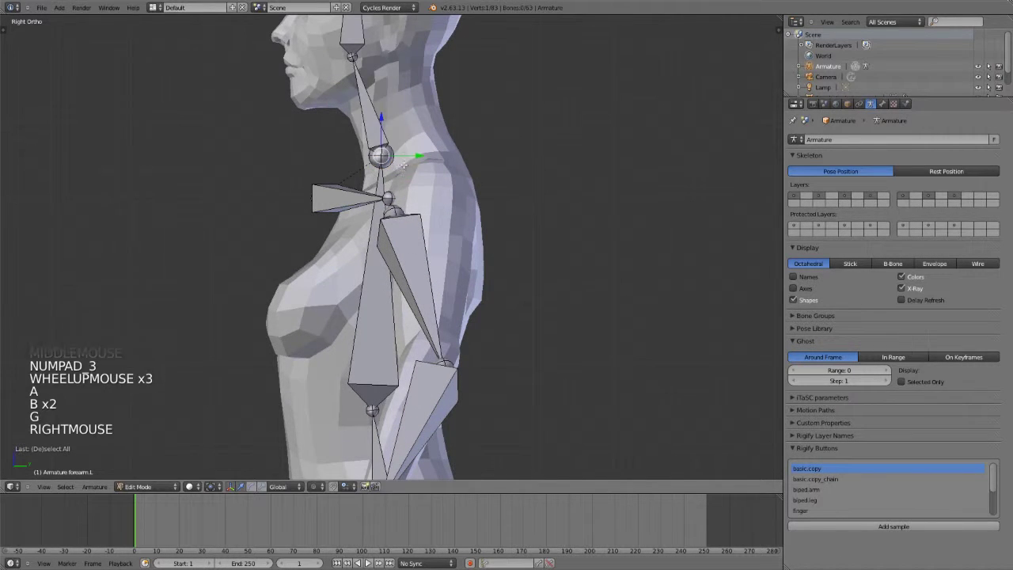
pyautogui.press('z')
pyautogui.keyDown('shift'); pyautogui.rightClick(438, 190); pyautogui.keyUp('shift')
pyautogui.press('z')
pyautogui.press('g')
pyautogui.click(464, 194)
# Box-select the small bone at the top of the chest and reposition it
pyautogui.press('z')
pyautogui.press('a')
pyautogui.press('b')
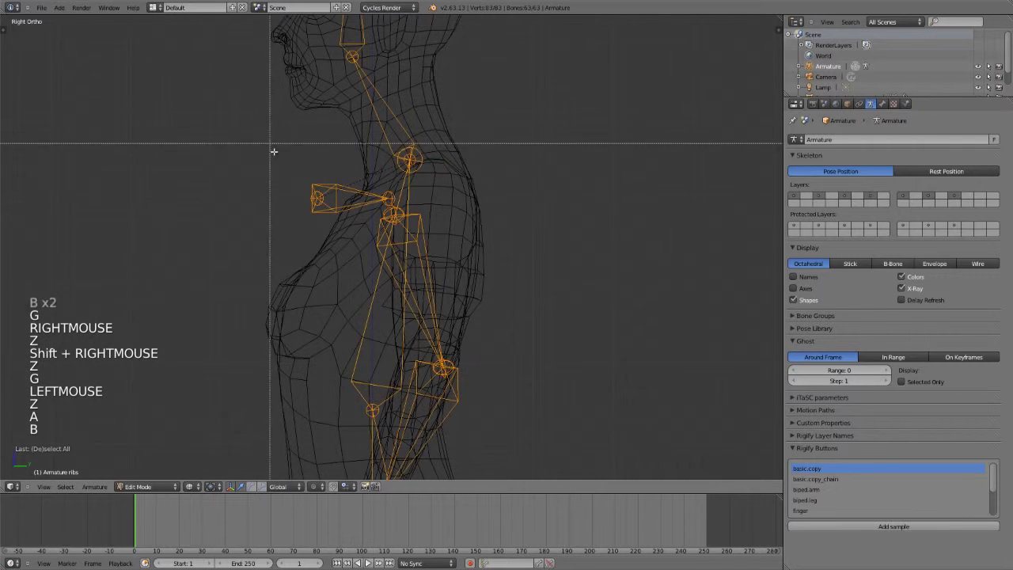
pyautogui.press('a')
pyautogui.press('b')
pyautogui.moveTo(301, 175); pyautogui.dragTo(327, 207)
pyautogui.press('z')
pyautogui.press('g')
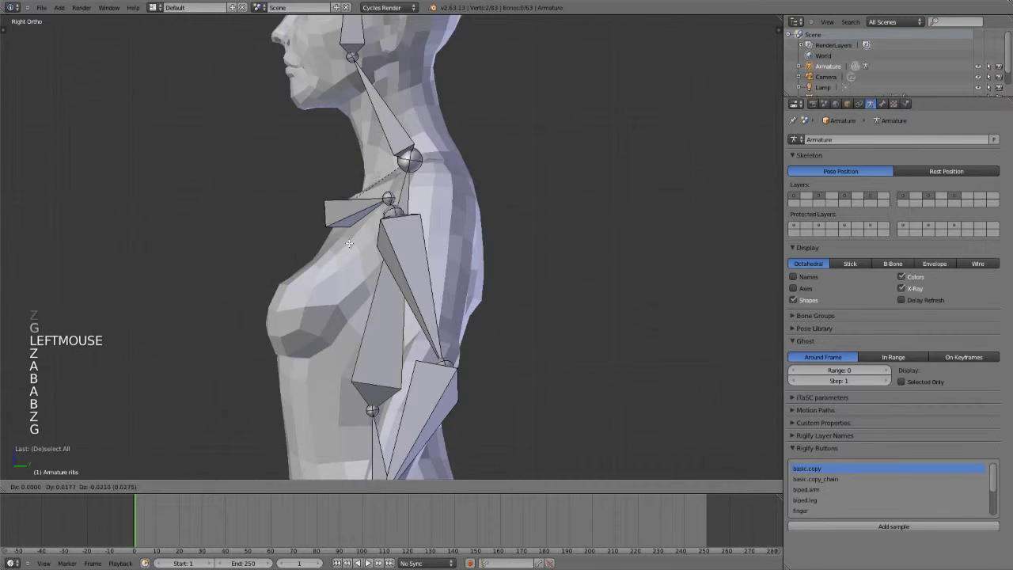
pyautogui.click(411, 232)
# Move the head bone's tip up to the crown and the head-neck joint down
pyautogui.keyDown('shift'); pyautogui.moveTo(412, 232); pyautogui.dragTo(399, 360, button='middle'); pyautogui.keyUp('shift')
pyautogui.press('a')
pyautogui.press('a')
pyautogui.rightClick(335, 127)
pyautogui.press('g')
pyautogui.press('g')
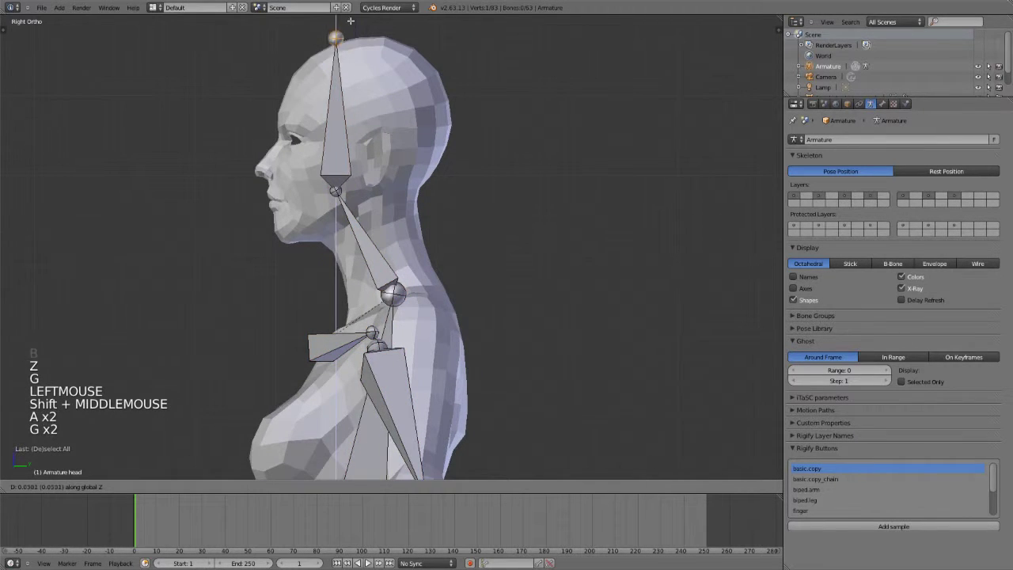
pyautogui.click(330, 185)
pyautogui.press('a')
pyautogui.rightClick(340, 193)
pyautogui.press('g')
pyautogui.press('g')
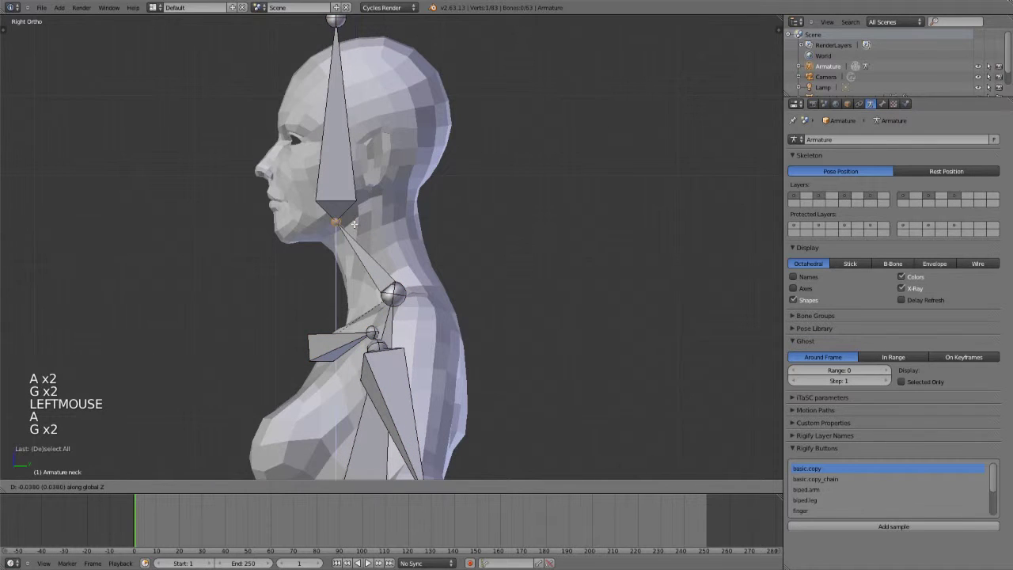
pyautogui.click(355, 222)
# Frame the legs in side view with the mesh shown as wireframe
pyautogui.press('a')
pyautogui.scroll(-5, 355, 222)
pyautogui.keyDown('shift'); pyautogui.moveTo(356, 222); pyautogui.dragTo(449, 182, button='middle'); pyautogui.keyUp('shift')
pyautogui.press('a')
pyautogui.press('KP_1')
pyautogui.scroll(-2, 448, 270)
pyautogui.press('KP_3')
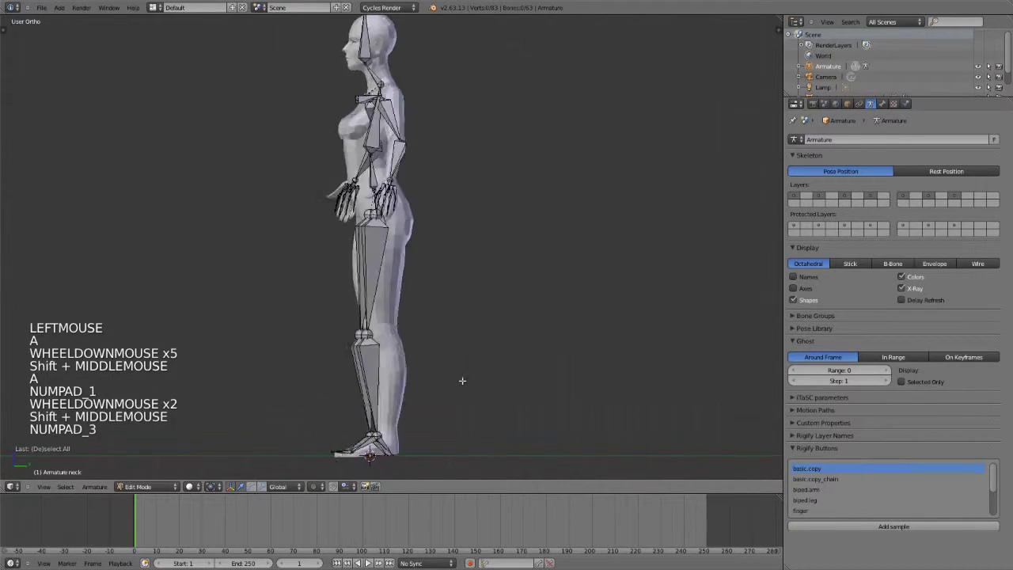
pyautogui.keyDown('shift'); pyautogui.moveTo(462, 377); pyautogui.dragTo(455, 233, button='middle'); pyautogui.keyUp('shift')
pyautogui.scroll(2, 454, 233)
pyautogui.press('z')
# Box-select the foot bones and move them into the foot mesh
pyautogui.press('b')
pyautogui.moveTo(257, 346); pyautogui.dragTo(460, 395)
pyautogui.press('z')
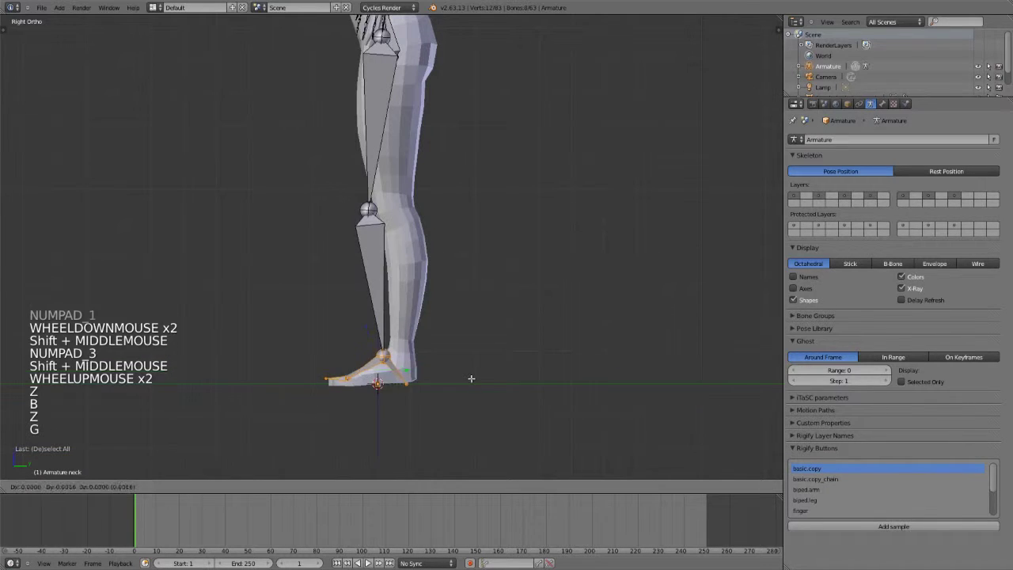
pyautogui.press('g')
pyautogui.click(491, 380)
pyautogui.press('g')
pyautogui.click(489, 383)
# Select the knee joint and move it forward into the mesh's knee
pyautogui.press('a')
pyautogui.press('b')
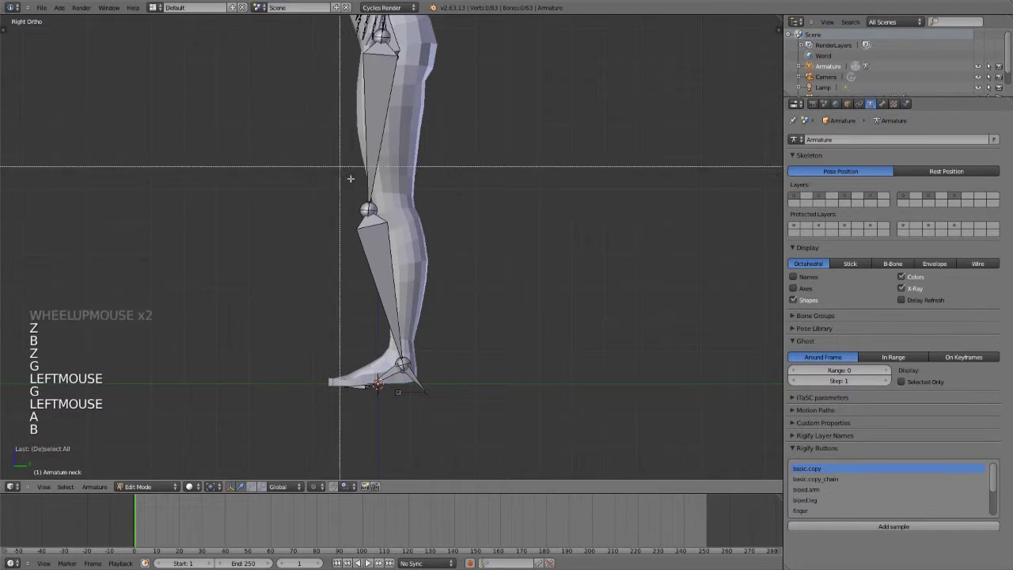
pyautogui.moveTo(351, 175); pyautogui.dragTo(386, 228)
pyautogui.press('g')
pyautogui.click(410, 228)
# Select the top of the thigh bone and move the hip joint into the thigh
pyautogui.press('a')
pyautogui.rightClick(385, 48)
pyautogui.press('a')
pyautogui.press('g')
pyautogui.press('g')
pyautogui.press('g')
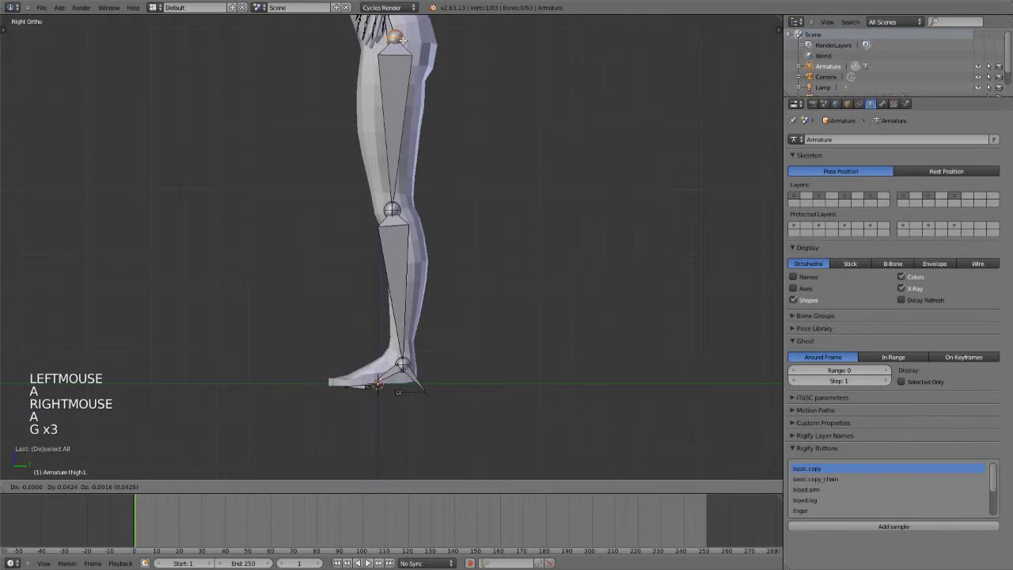
pyautogui.click(389, 41)
# In front view, rotate and move the left foot bones to match the foot
pyautogui.press('KP_1')
pyautogui.keyDown('shift'); pyautogui.moveTo(424, 380); pyautogui.dragTo(425, 247, button='middle'); pyautogui.keyUp('shift')
pyautogui.scroll(4, 425, 247)
pyautogui.press('a')
pyautogui.press('a')
pyautogui.press('b')
pyautogui.moveTo(345, 172); pyautogui.dragTo(434, 390)
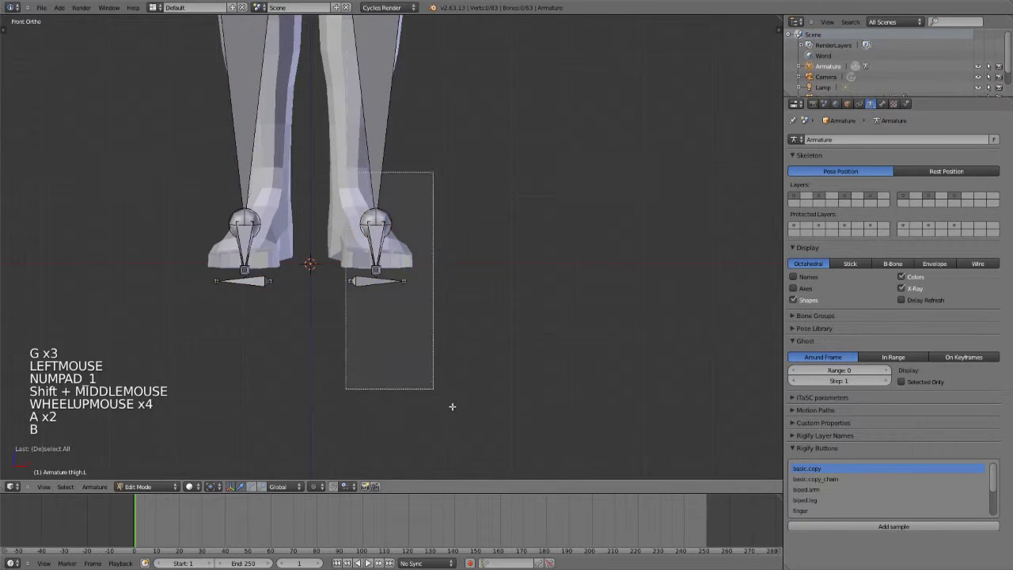
pyautogui.press('r')
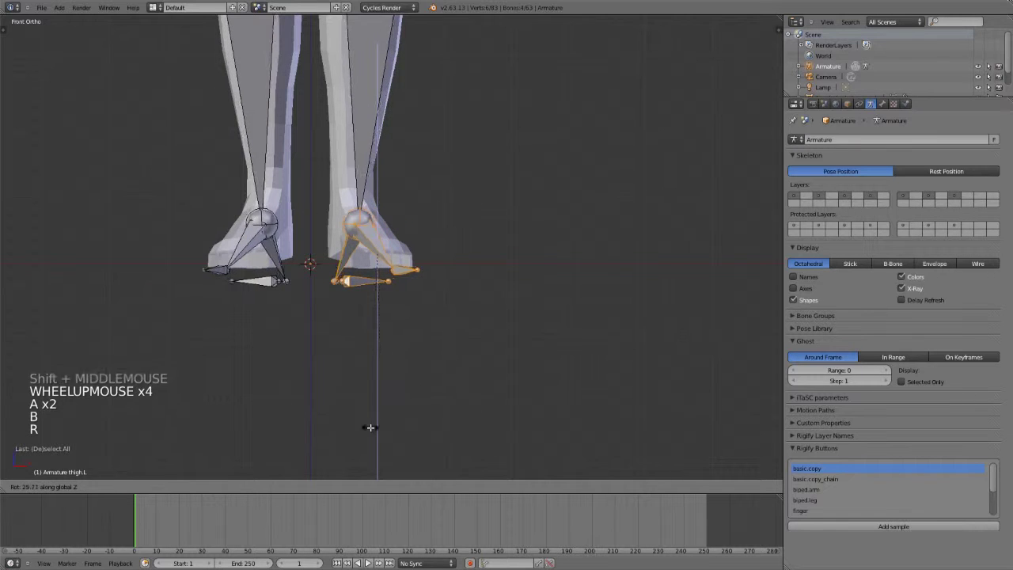
pyautogui.click(387, 416)
pyautogui.press('g')
pyautogui.click(389, 410)
# In side view, move the heel and foot bones into the foot
pyautogui.press('KP_3')
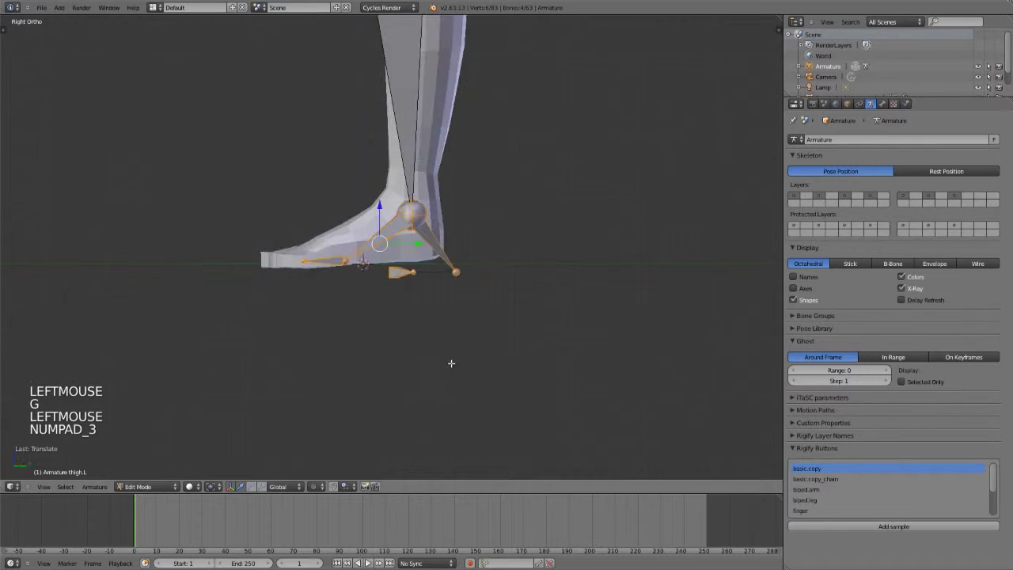
pyautogui.keyDown('shift'); pyautogui.moveTo(446, 314); pyautogui.dragTo(449, 363, button='middle'); pyautogui.keyUp('shift')
pyautogui.scroll(2, 449, 363)
pyautogui.press('g')
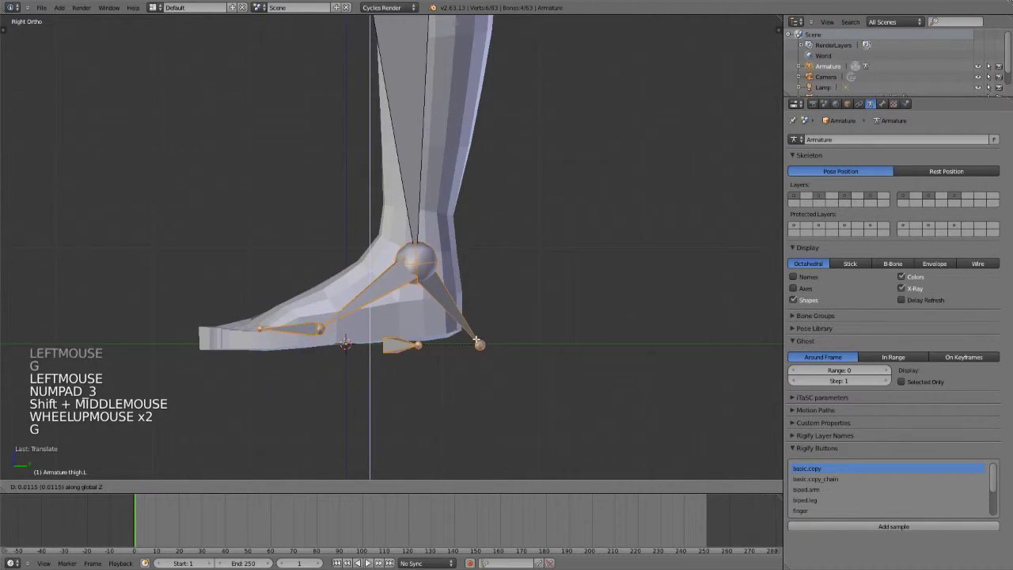
pyautogui.click(477, 344)
# Orbit around the whole figure to check the fitted skeleton, ending in front view
pyautogui.scroll(-5, 476, 343)
pyautogui.moveTo(477, 344); pyautogui.dragTo(420, 423, button='middle')
pyautogui.press('a')
pyautogui.scroll(-2, 516, 256)
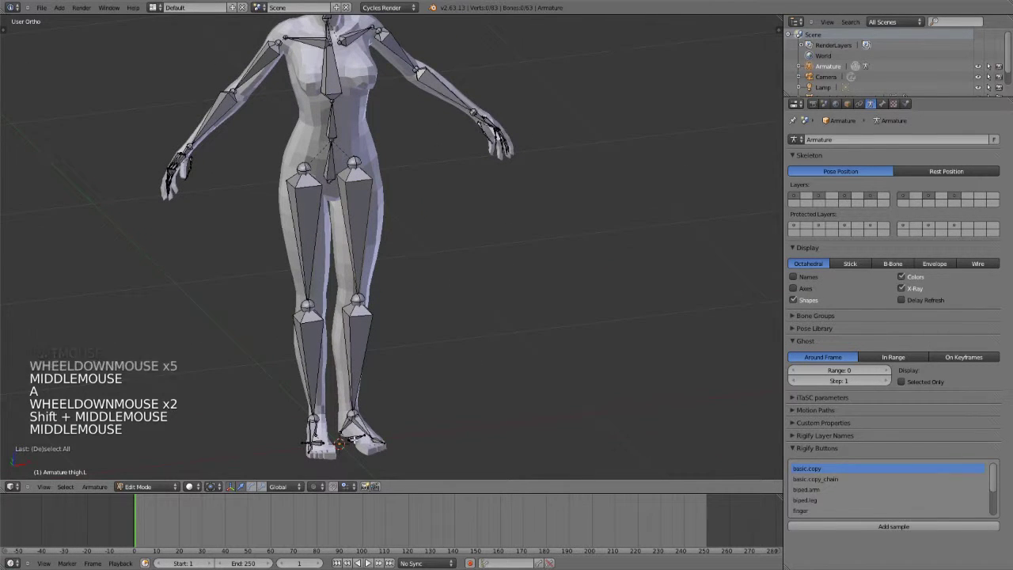
pyautogui.rightClick(345, 437)
pyautogui.keyDown('shift'); pyautogui.moveTo(386, 319); pyautogui.dragTo(466, 387, button='middle'); pyautogui.keyUp('shift')
pyautogui.press('a')
pyautogui.scroll(-1, 423, 310)
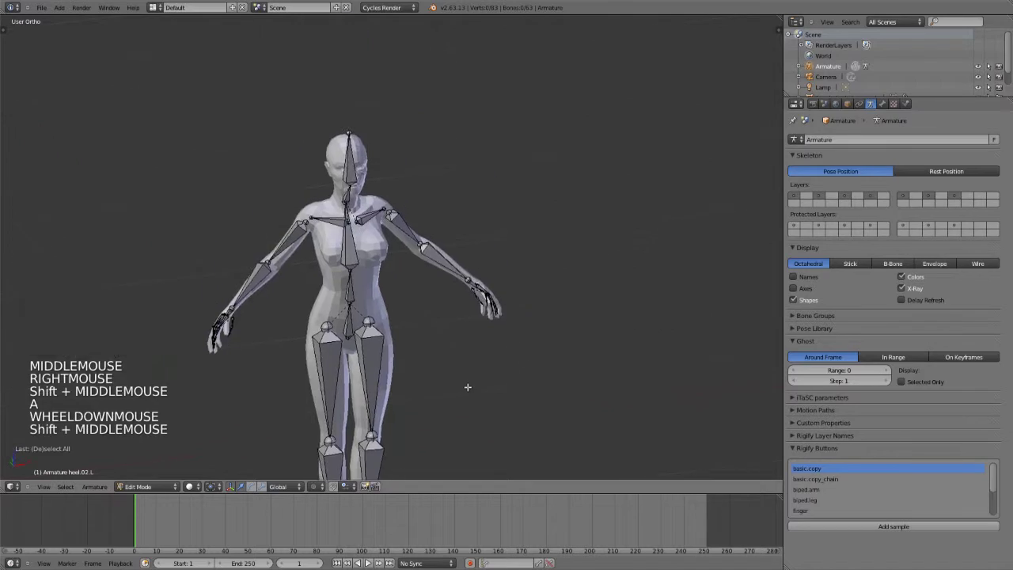
pyautogui.scroll(4, 565, 276)
pyautogui.rightClick(538, 253)
pyautogui.rightClick(515, 240)
pyautogui.moveTo(516, 240); pyautogui.dragTo(479, 339, button='middle')
pyautogui.press('KP_1')
pyautogui.scroll(-5, 480, 340)
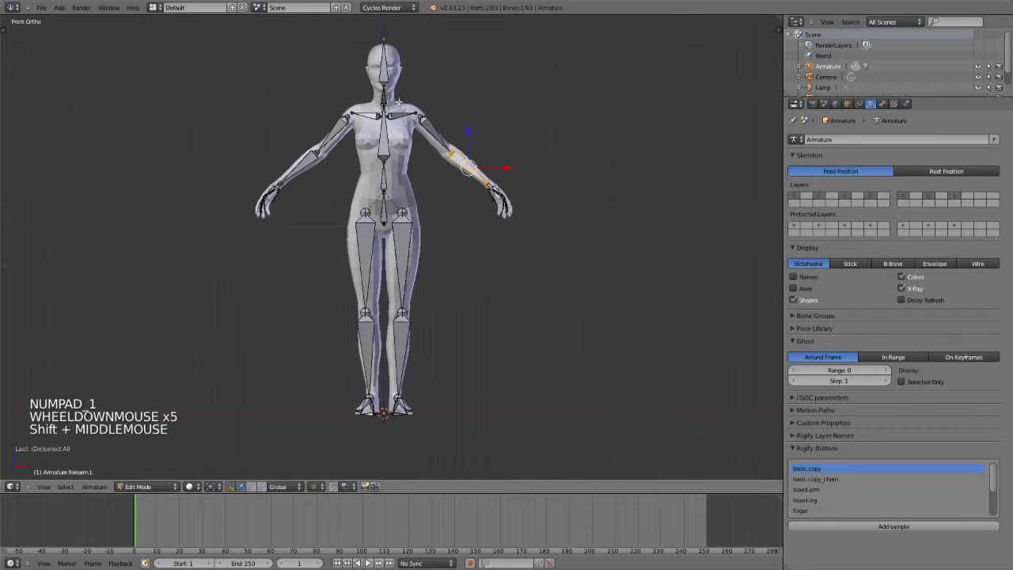
pyautogui.press('Tab')
pyautogui.press('Tab')
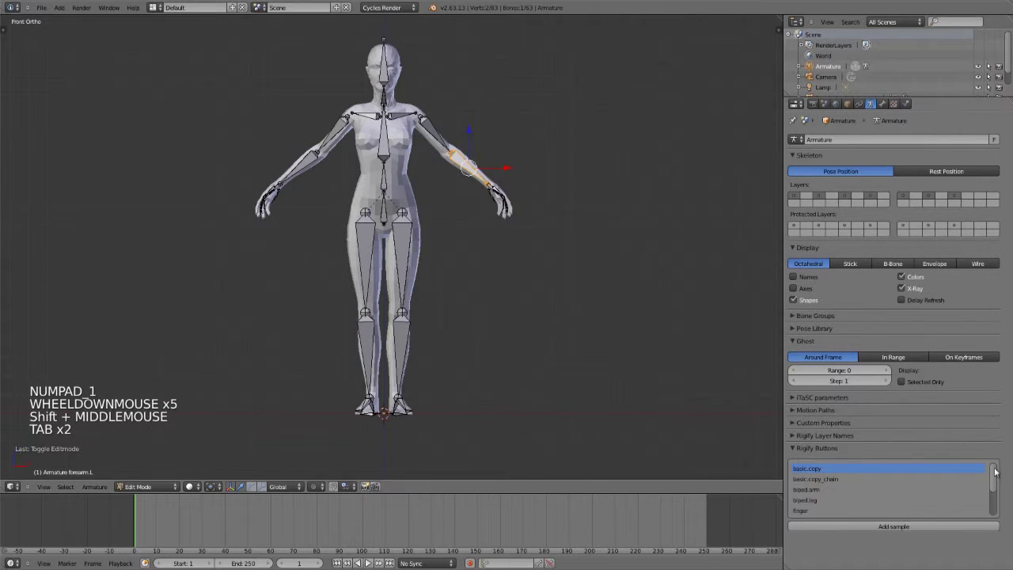
pyautogui.scroll(-4, 878, 491)
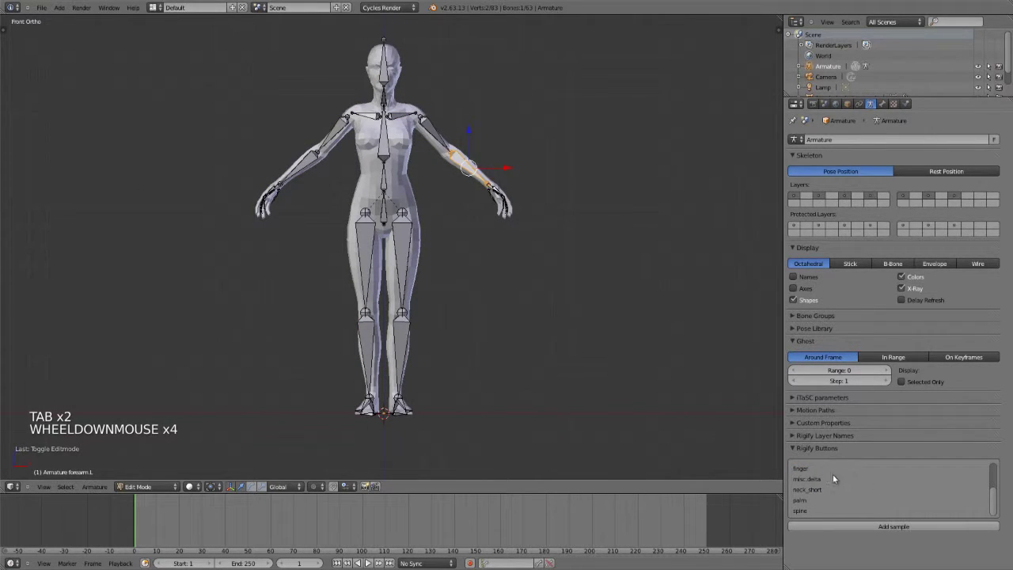
pyautogui.scroll(-6, 837, 487)
pyautogui.scroll(8, 817, 503)
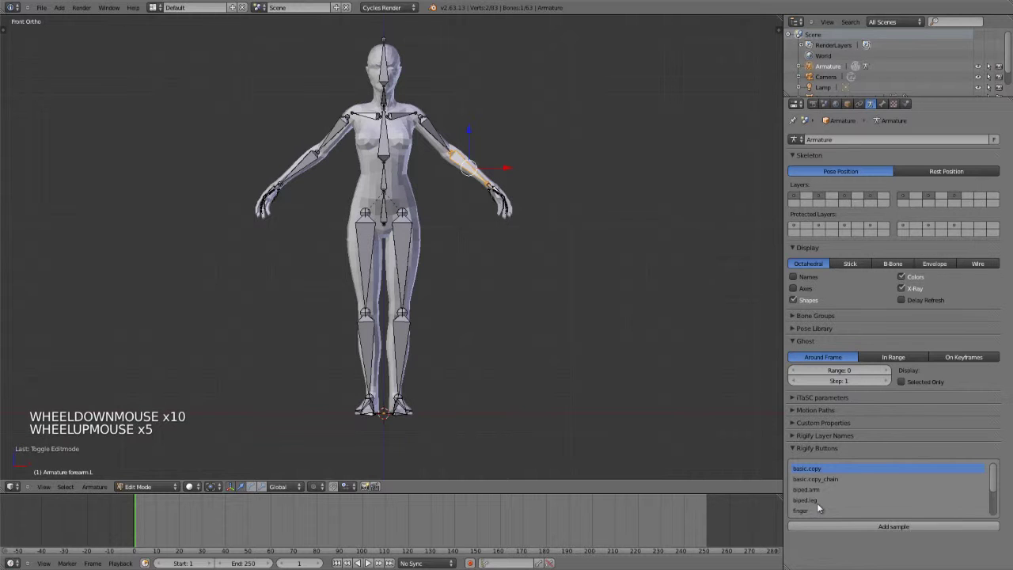
pyautogui.scroll(2, 444, 369)
pyautogui.keyDown('shift'); pyautogui.moveTo(439, 358); pyautogui.dragTo(477, 305, button='middle'); pyautogui.keyUp('shift')
pyautogui.scroll(-2, 468, 349)
pyautogui.scroll(2, 477, 305)
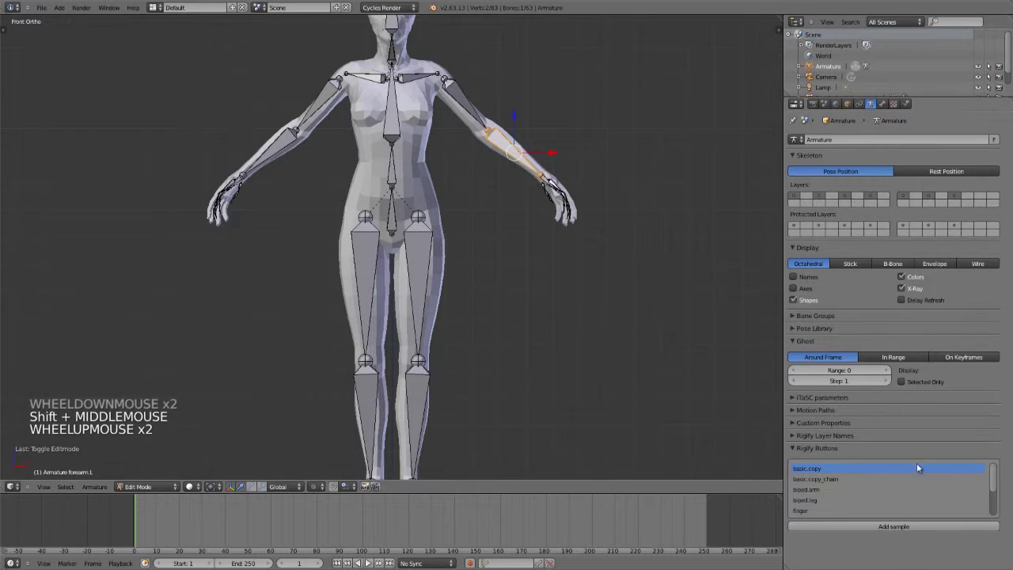
pyautogui.click(793, 448)
pyautogui.click(795, 435)
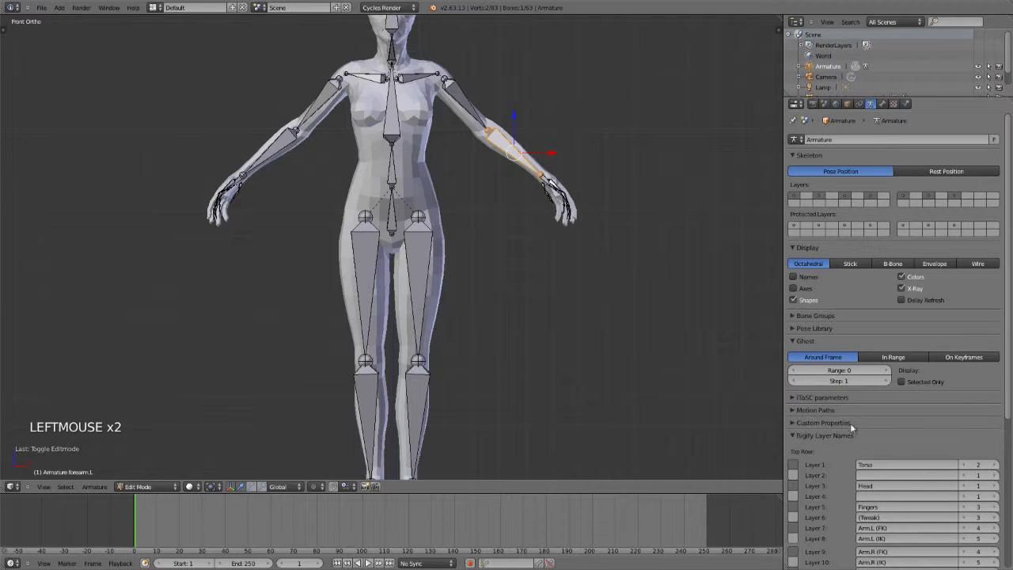
pyautogui.scroll(-4, 905, 414)
pyautogui.scroll(-2, 905, 414)
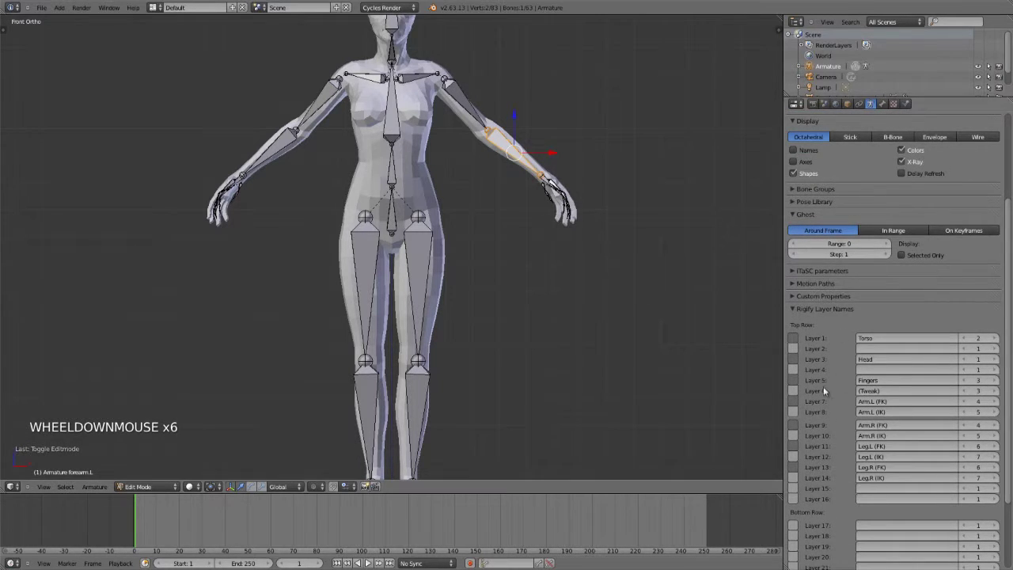
pyautogui.scroll(-3, 815, 408)
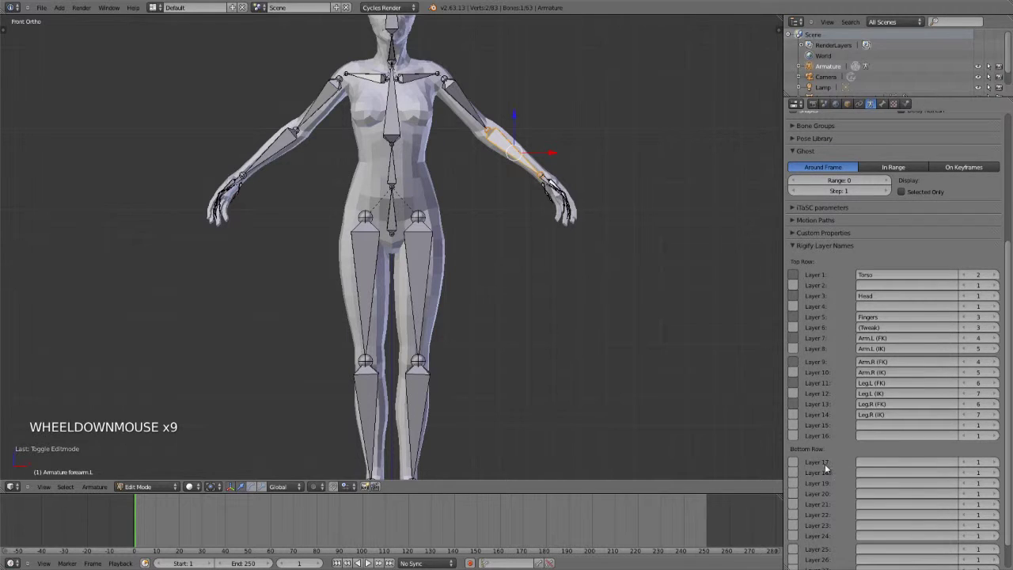
pyautogui.scroll(3, 828, 451)
pyautogui.click(882, 103)
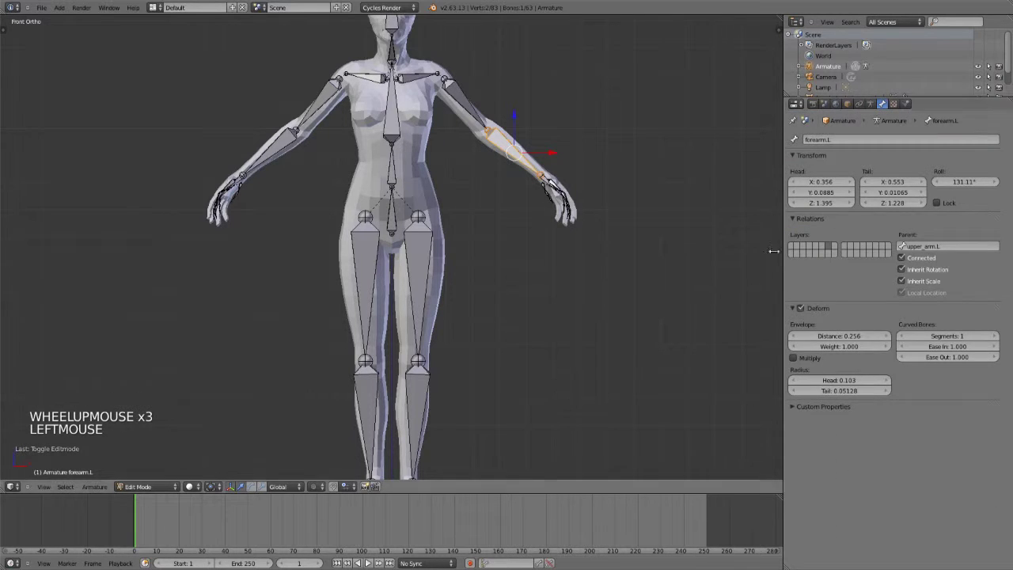
pyautogui.click(871, 104)
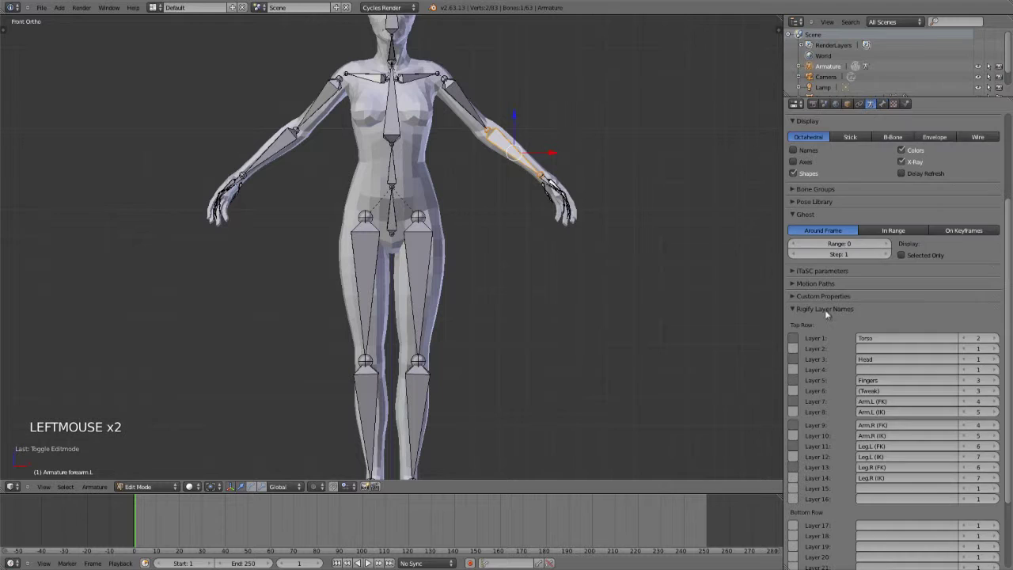
pyautogui.scroll(-4, 835, 380)
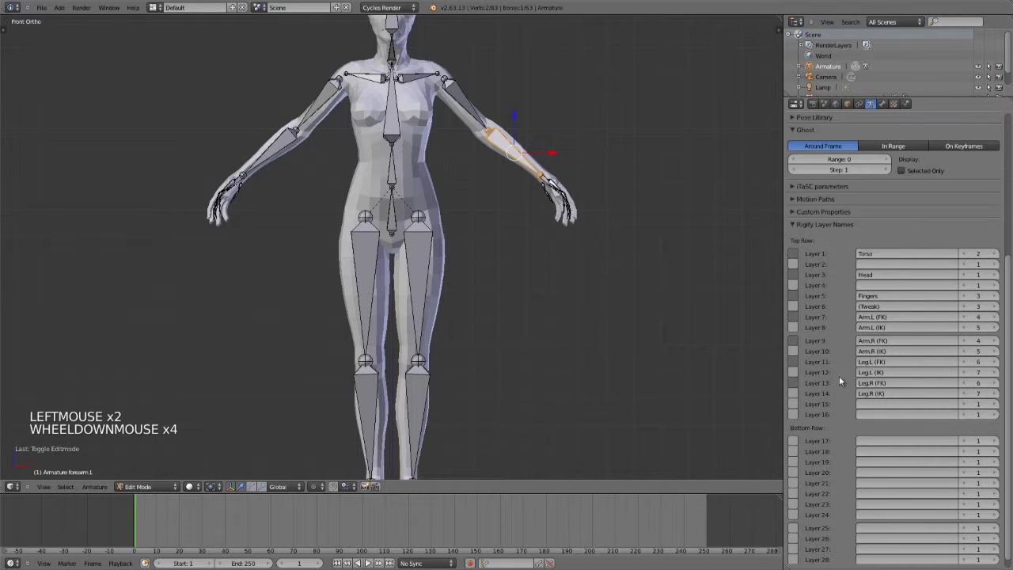
# Collapse Rigify Layer Names and return the metarig to Object Mode
pyautogui.click(793, 222)
pyautogui.keyDown('shift'); pyautogui.moveTo(592, 235); pyautogui.dragTo(529, 327, button='middle'); pyautogui.keyUp('shift')
pyautogui.press('Tab')
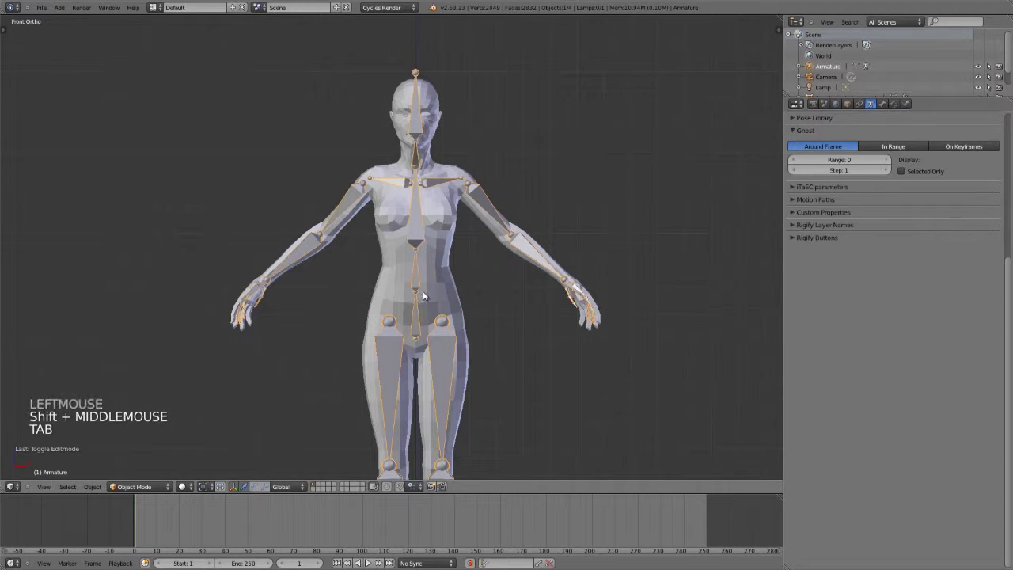
pyautogui.click(642, 32)
# Expand the Rigify Buttons panel and click Generate
pyautogui.scroll(4, 515, 290)
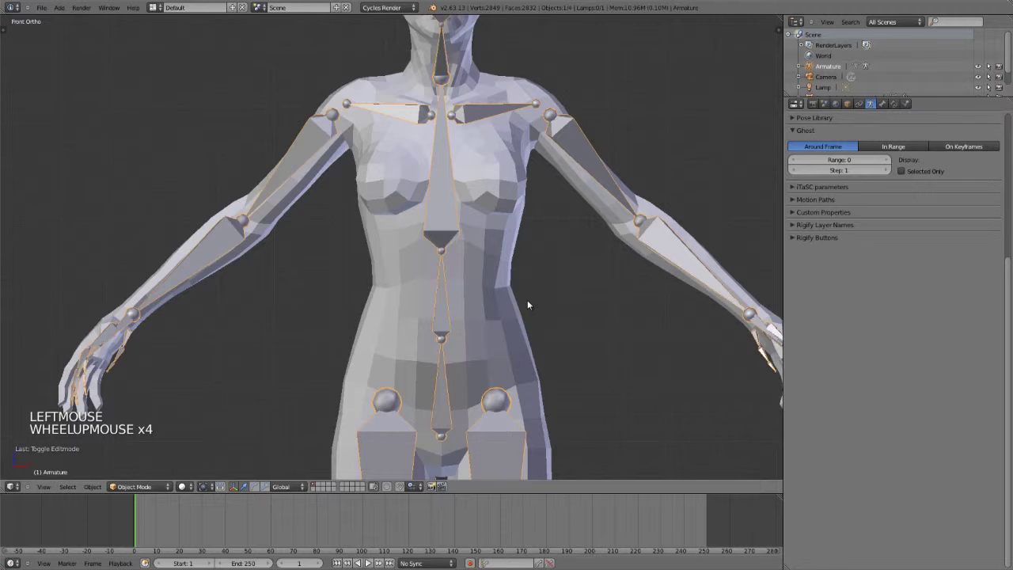
pyautogui.scroll(-4, 527, 300)
pyautogui.keyDown('shift'); pyautogui.moveTo(489, 230); pyautogui.dragTo(483, 172, button='middle'); pyautogui.keyUp('shift')
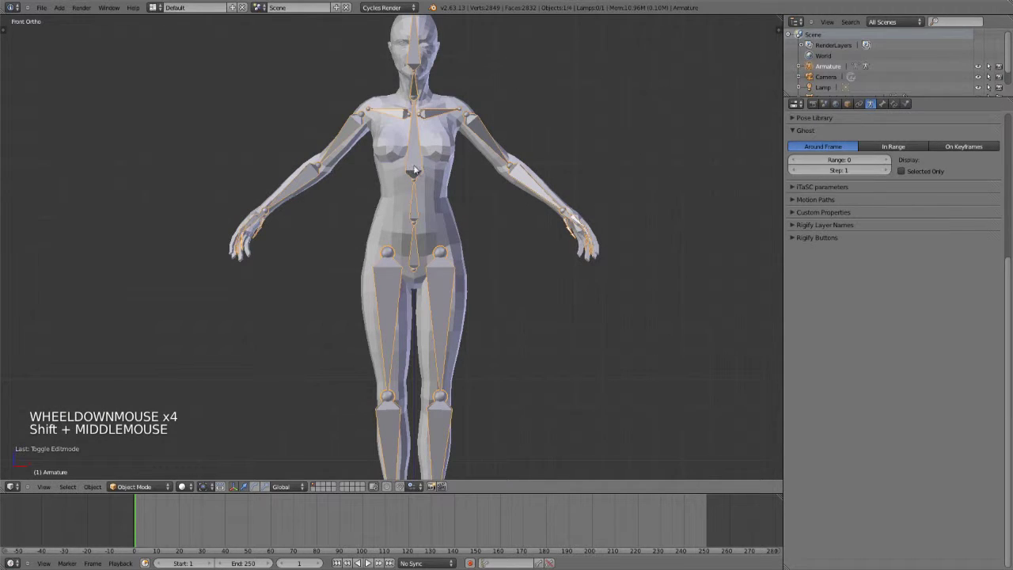
pyautogui.scroll(4, 869, 195)
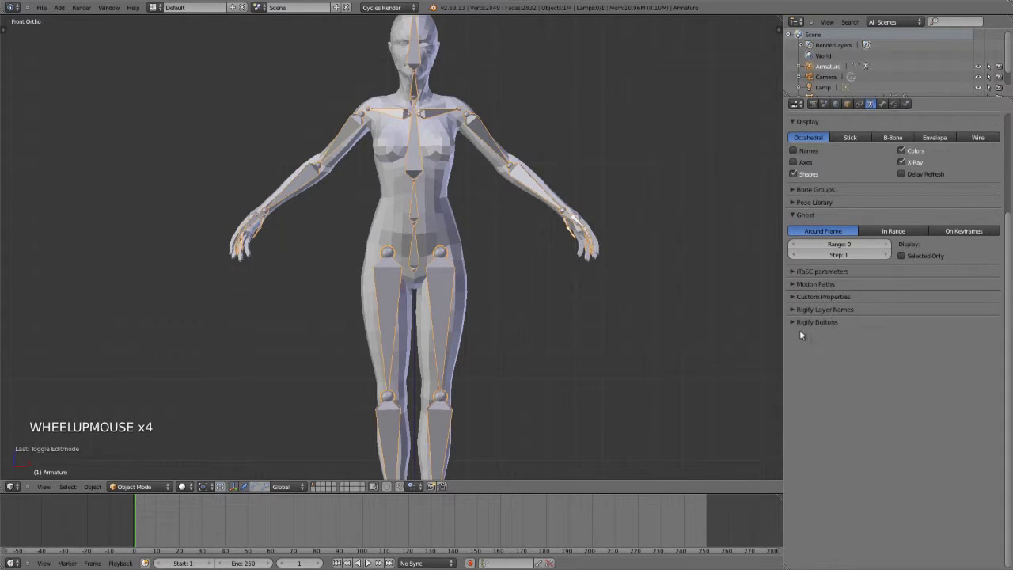
pyautogui.click(794, 324)
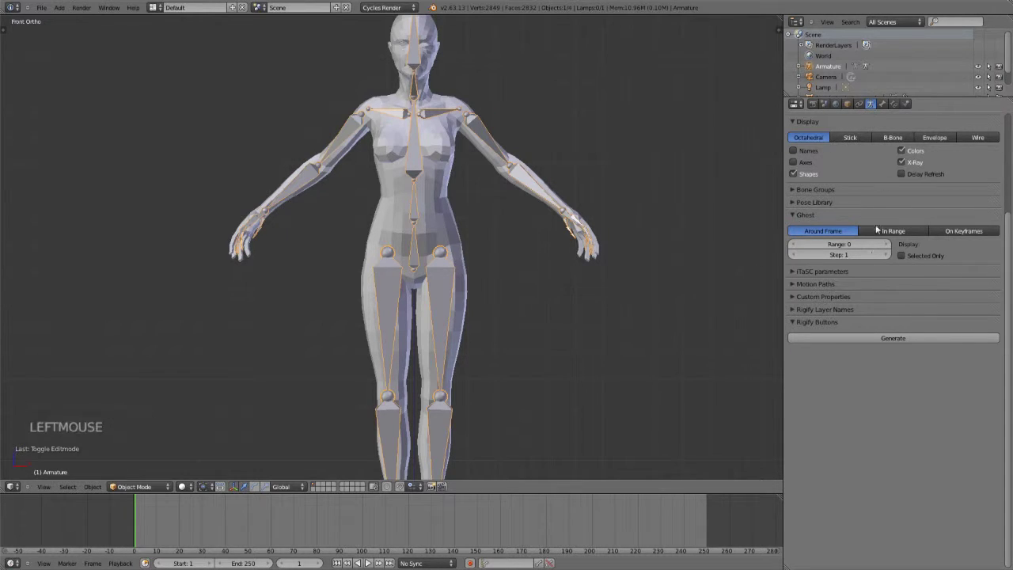
pyautogui.click(927, 339)
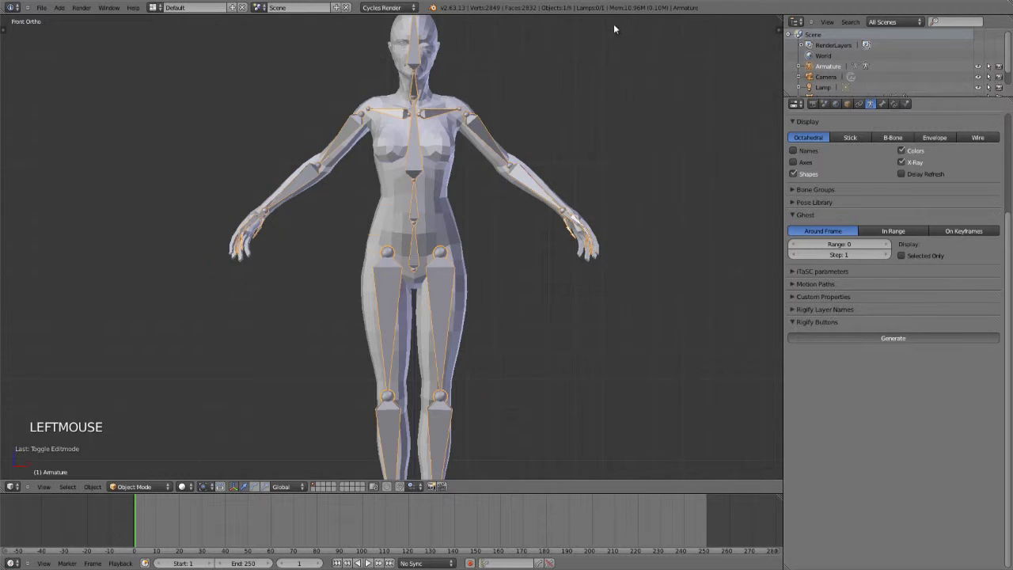
# Save the file and orbit around the newly generated rig to inspect it
pyautogui.hotkey('ctrl', 'w')
pyautogui.scroll(-3, 478, 254)
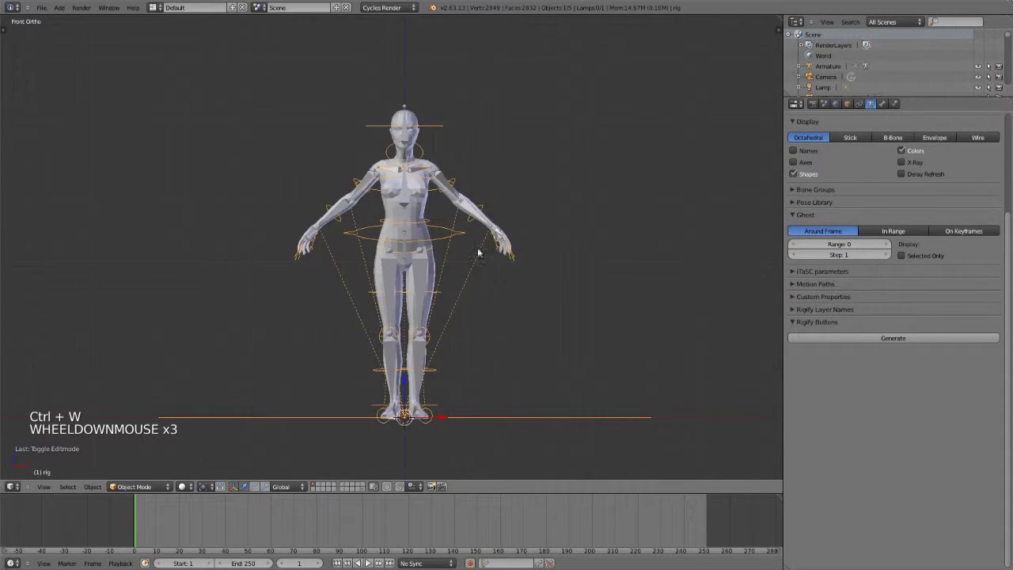
pyautogui.moveTo(478, 253); pyautogui.dragTo(556, 272, button='middle')
pyautogui.scroll(2, 555, 271)
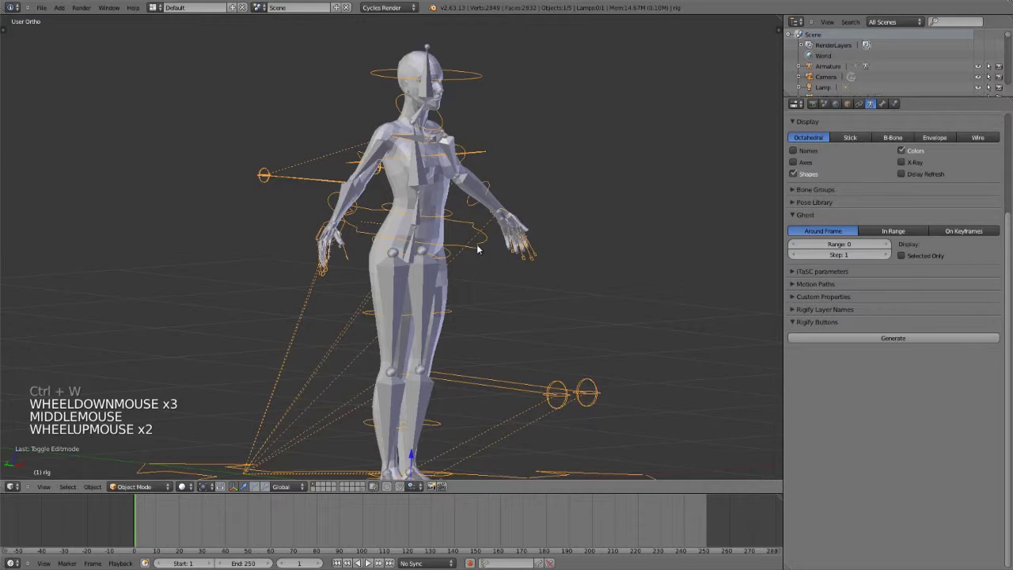
pyautogui.rightClick(479, 251)
pyautogui.scroll(-3, 576, 207)
pyautogui.moveTo(577, 207); pyautogui.dragTo(420, 253, button='middle')
pyautogui.scroll(3, 502, 243)
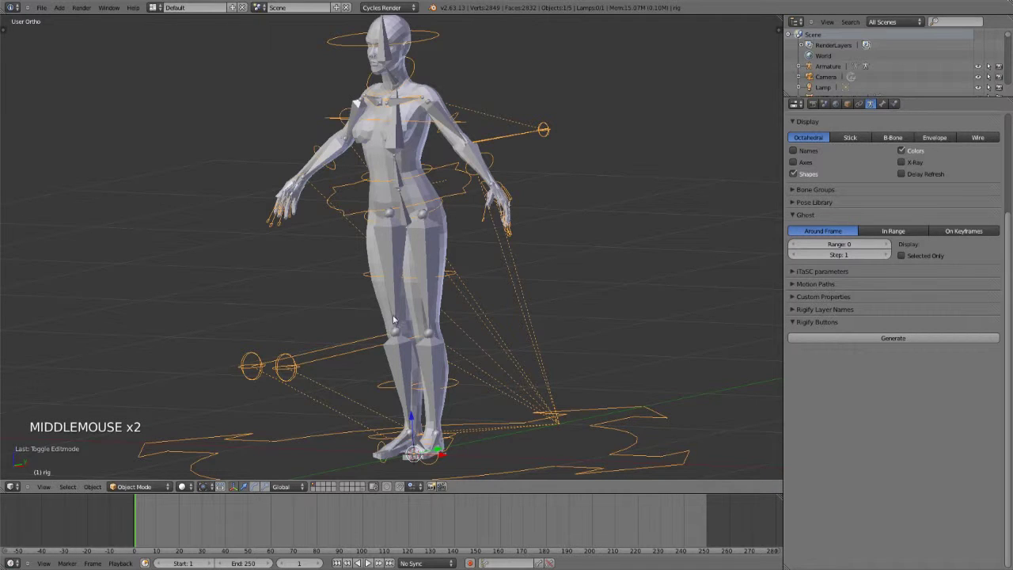
pyautogui.moveTo(486, 287); pyautogui.dragTo(459, 287, button='middle')
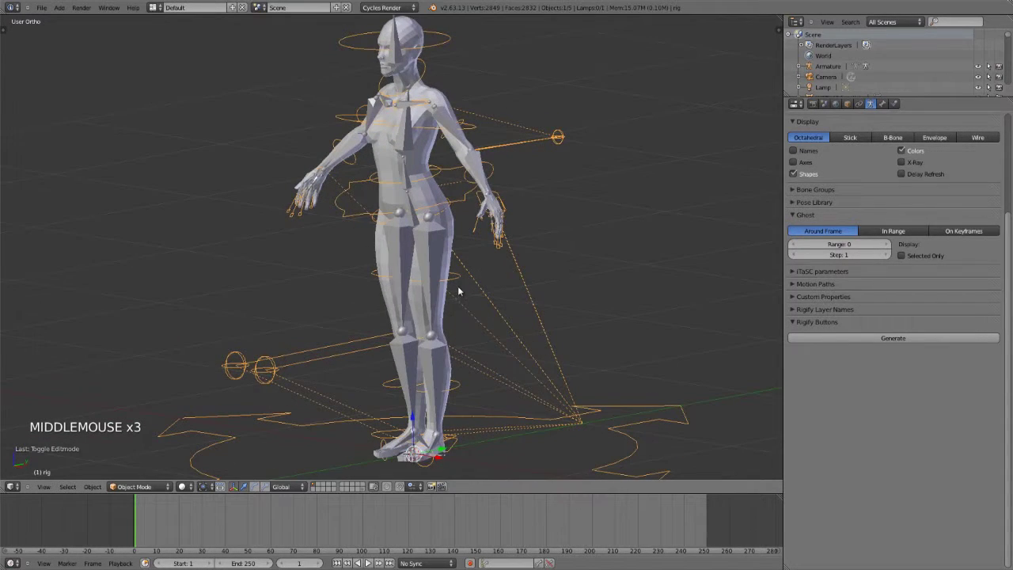
# Select the original Armature metarig and put it into Edit Mode
pyautogui.rightClick(434, 239)
pyautogui.rightClick(432, 236)
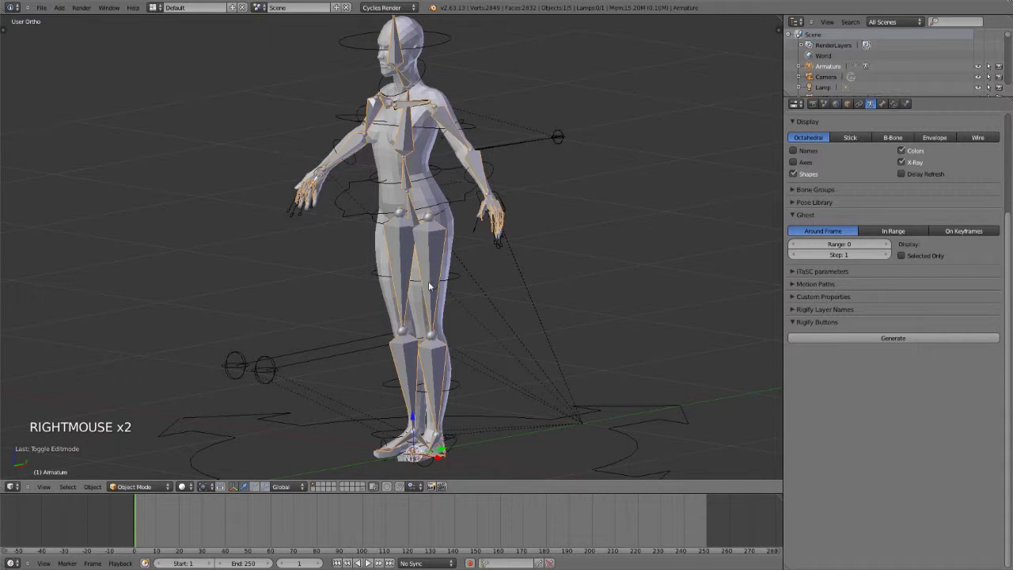
pyautogui.moveTo(432, 278); pyautogui.dragTo(558, 258, button='middle')
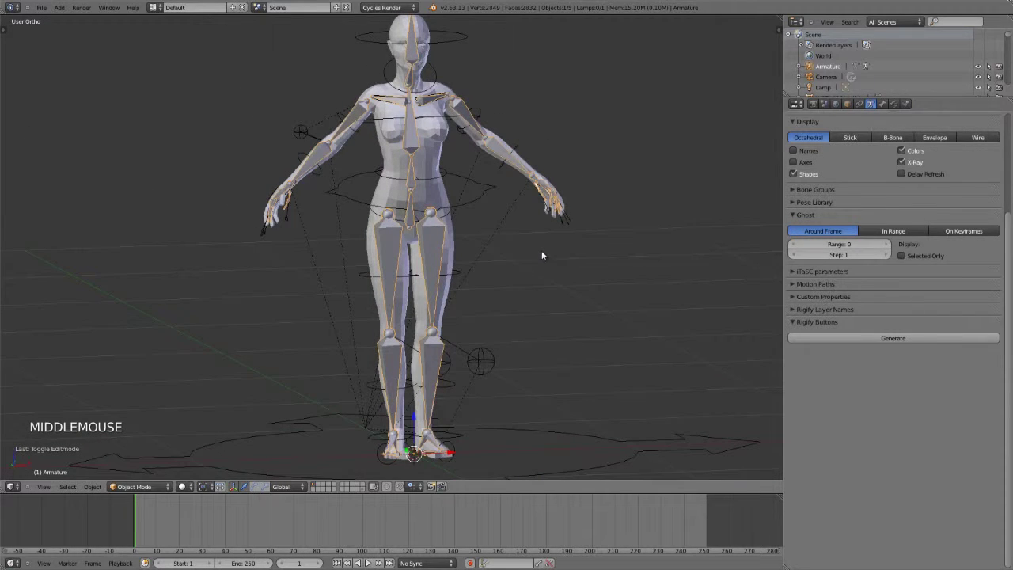
pyautogui.press('Tab')
pyautogui.rightClick(437, 237)
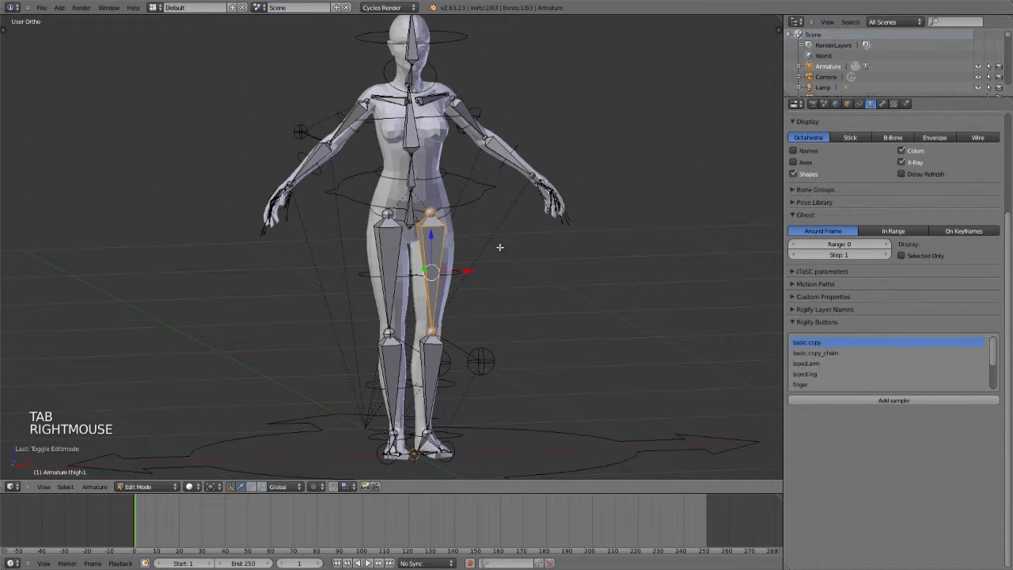
pyautogui.press('KP_1')
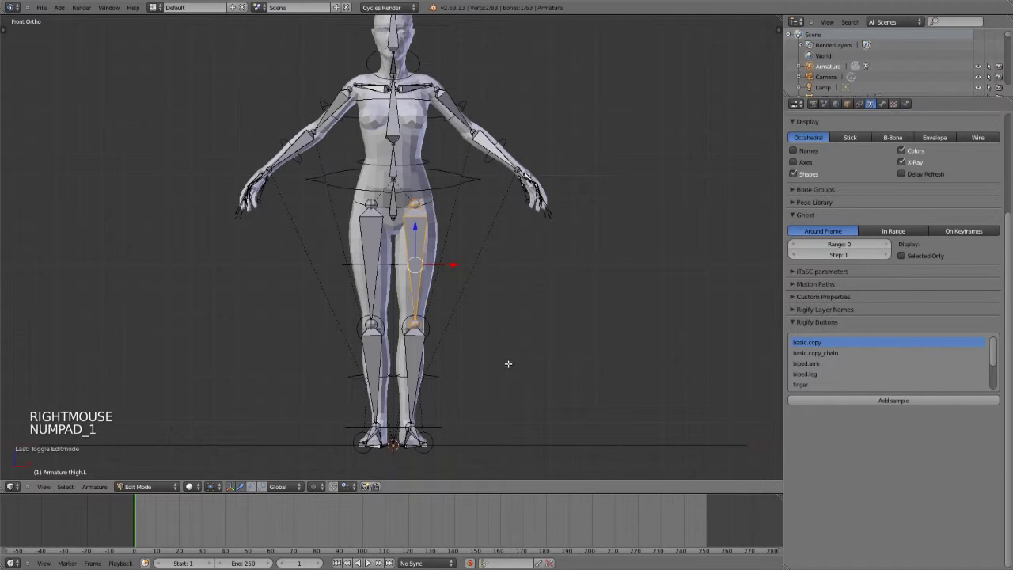
pyautogui.press('Tab')
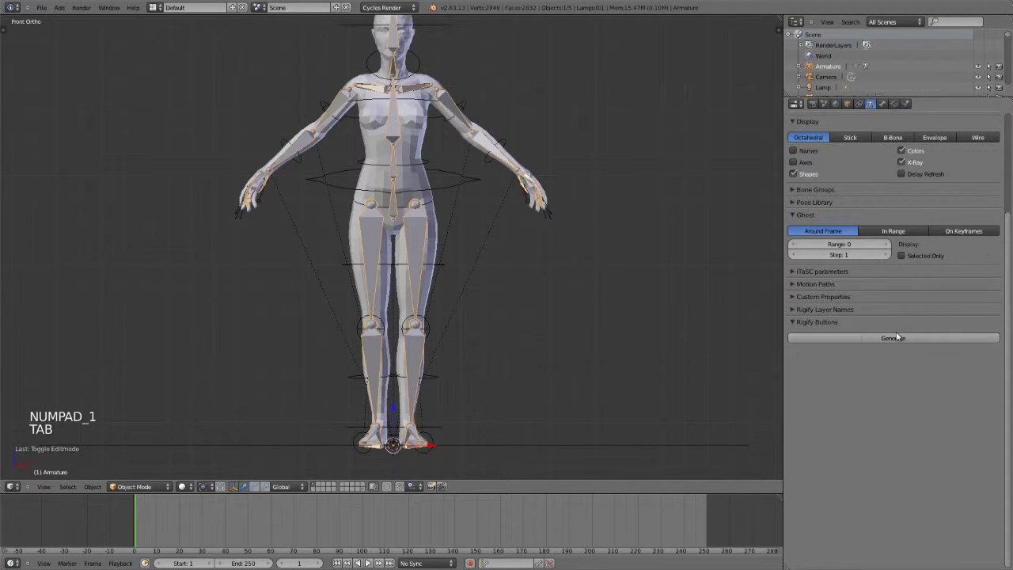
pyautogui.press('Tab')
pyautogui.press('Tab')
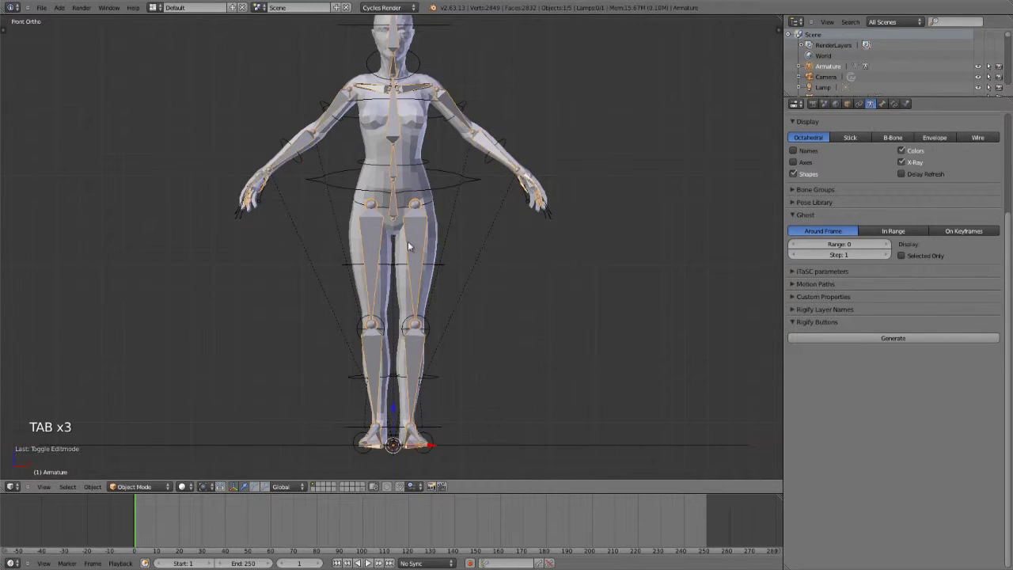
pyautogui.rightClick(460, 174)
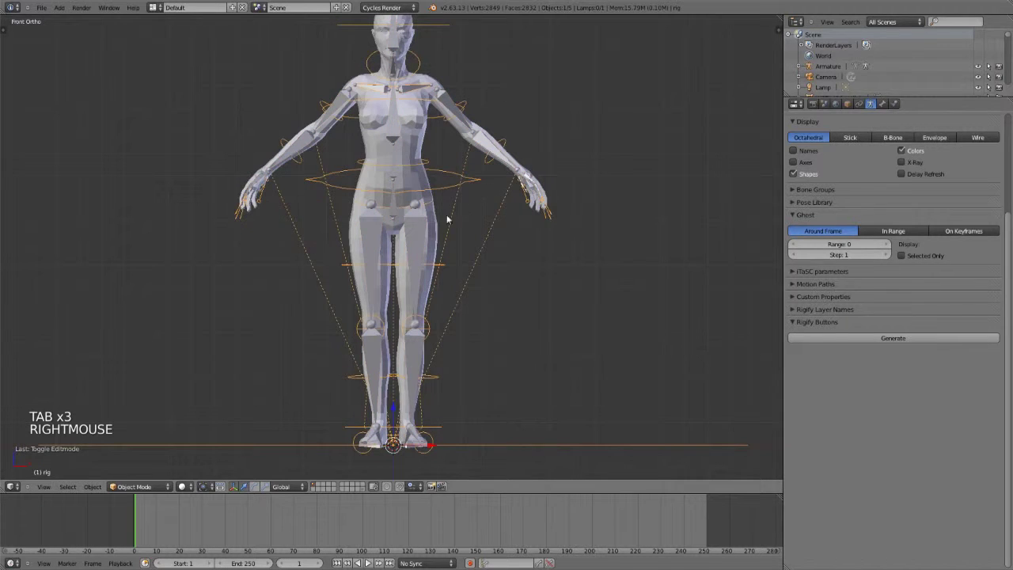
pyautogui.rightClick(427, 224)
pyautogui.rightClick(428, 224)
pyautogui.keyDown('shift'); pyautogui.moveTo(433, 217); pyautogui.dragTo(422, 239, button='middle'); pyautogui.keyUp('shift')
# Hide the Armature metarig, select the generated rig, and switch it to Pose Mode
pyautogui.press('h')
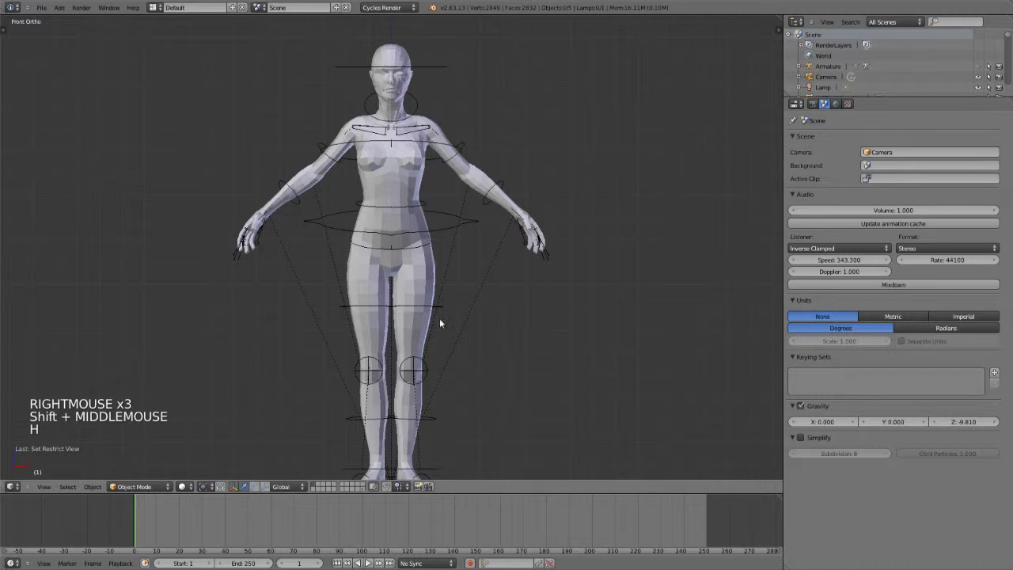
pyautogui.rightClick(449, 224)
pyautogui.scroll(-2, 434, 277)
pyautogui.moveTo(434, 277); pyautogui.dragTo(413, 319, button='middle')
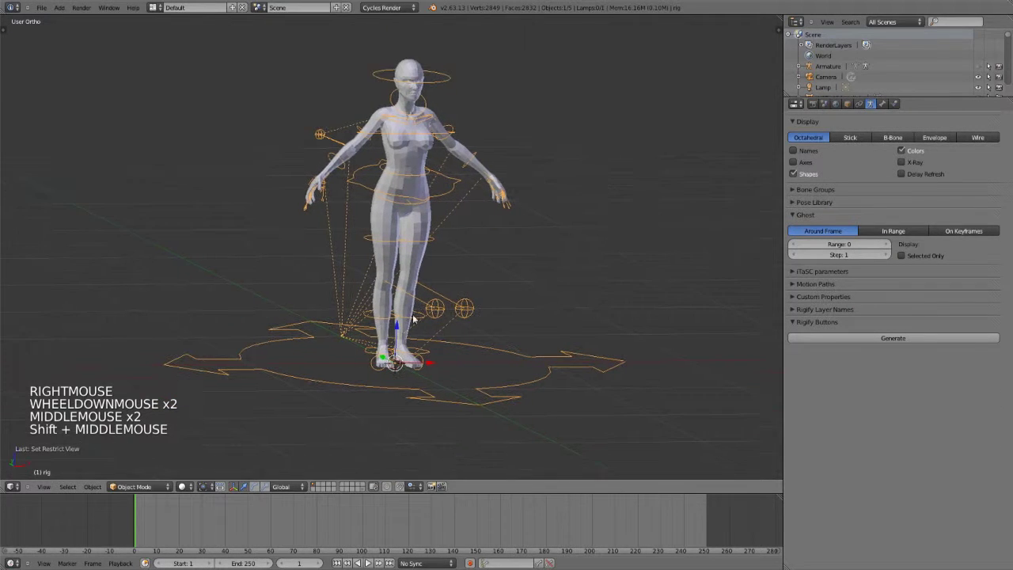
pyautogui.click(138, 486)
pyautogui.click(157, 454)
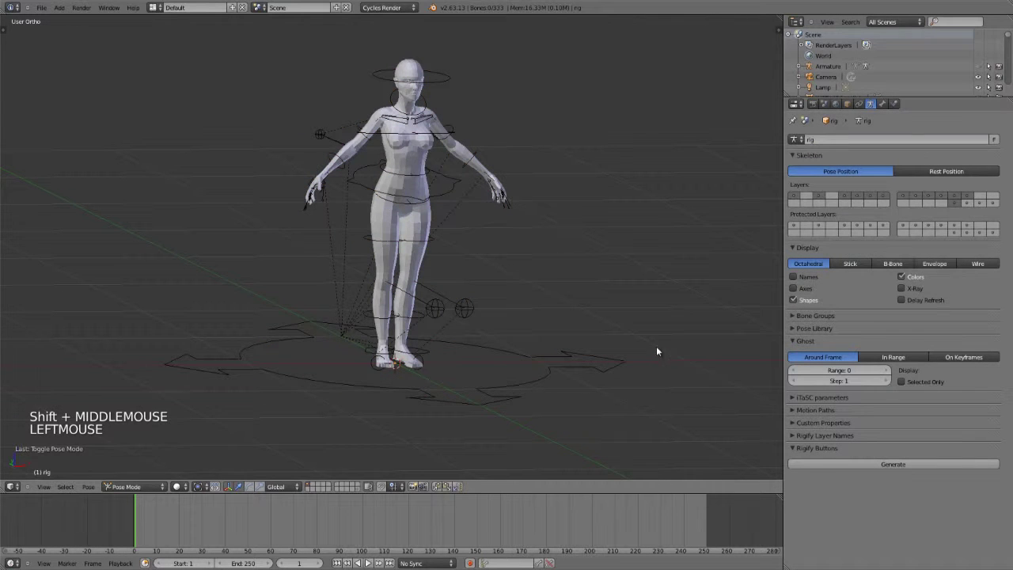
# Try moving the root bone and cancel, then deselect all in front orthographic view
pyautogui.rightClick(501, 369)
pyautogui.rightClick(512, 389)
pyautogui.press('g')
pyautogui.press('g')
pyautogui.press('g')
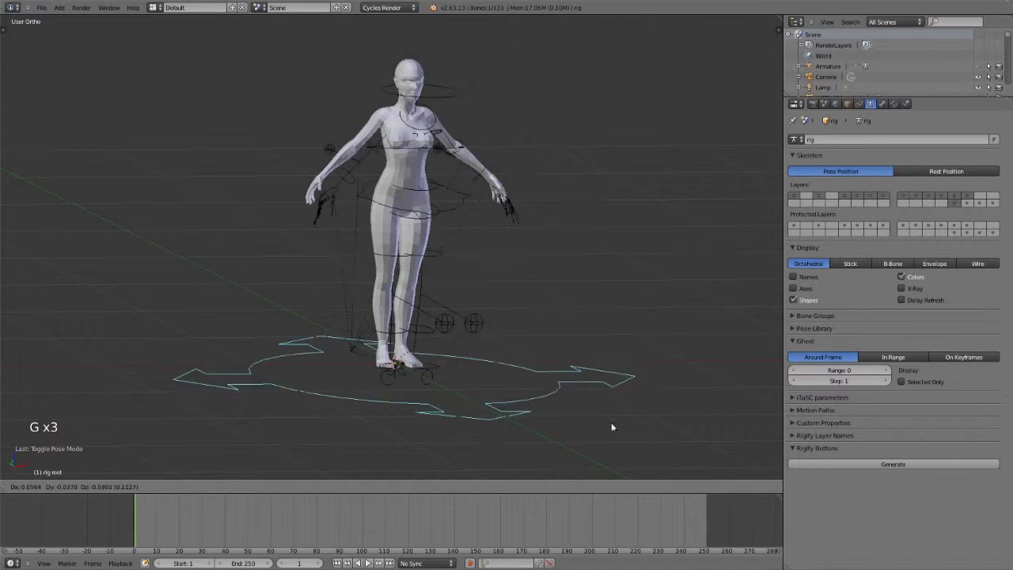
pyautogui.rightClick(679, 380)
pyautogui.keyDown('shift'); pyautogui.moveTo(543, 306); pyautogui.dragTo(536, 353, button='middle'); pyautogui.keyUp('shift')
pyautogui.scroll(3, 514, 301)
pyautogui.press('a')
pyautogui.press('KP_1')
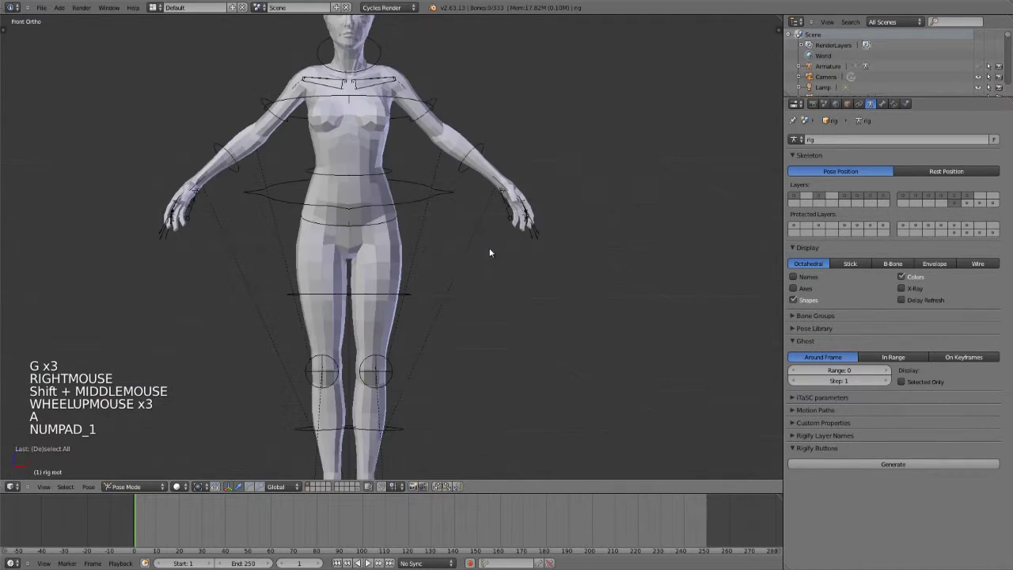
pyautogui.keyDown('shift'); pyautogui.moveTo(491, 251); pyautogui.dragTo(550, 294, button='middle'); pyautogui.keyUp('shift')
# Show the side properties panel and collapse the screencast keys settings to reach Rig Layers
pyautogui.press('n')
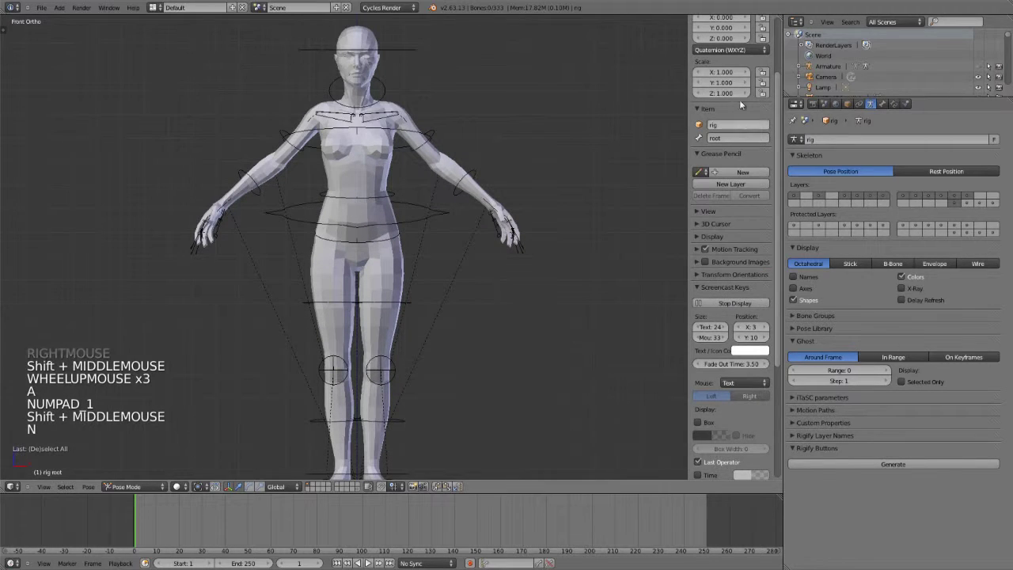
pyautogui.press('a')
pyautogui.press('a')
pyautogui.scroll(2, 728, 118)
pyautogui.click(726, 131)
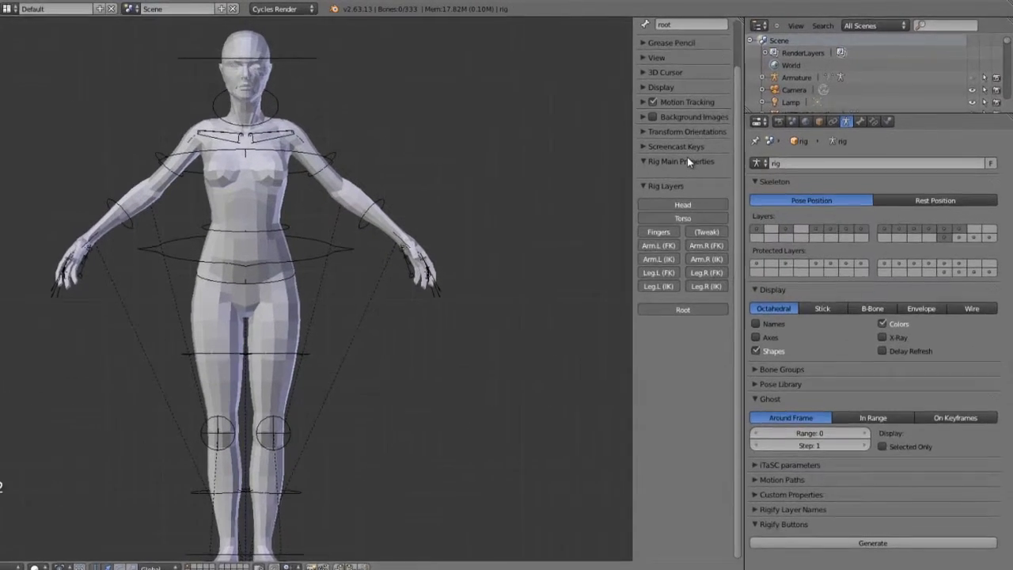
pyautogui.scroll(3, 716, 174)
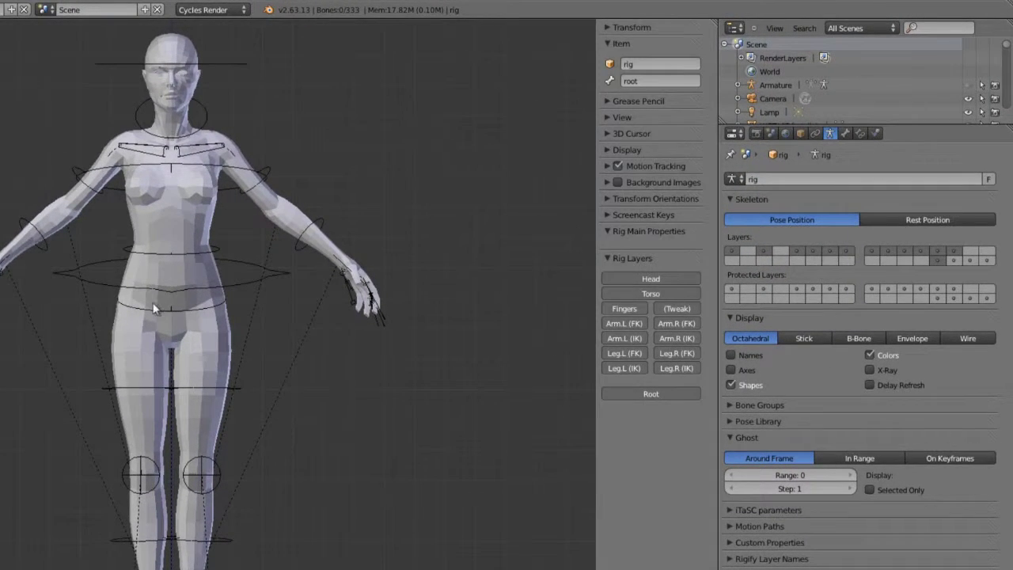
pyautogui.scroll(4, 155, 308)
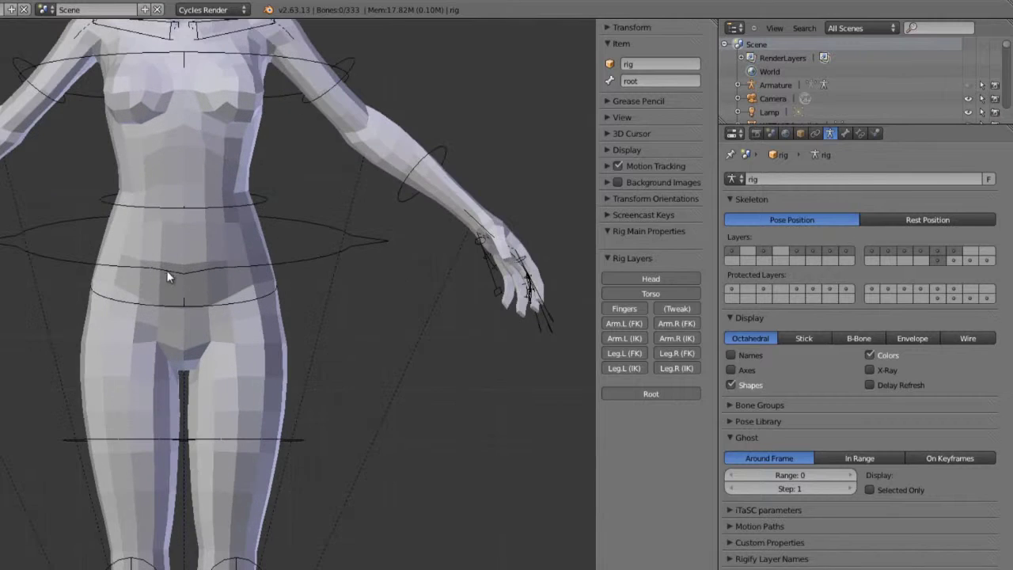
pyautogui.scroll(-6, 253, 317)
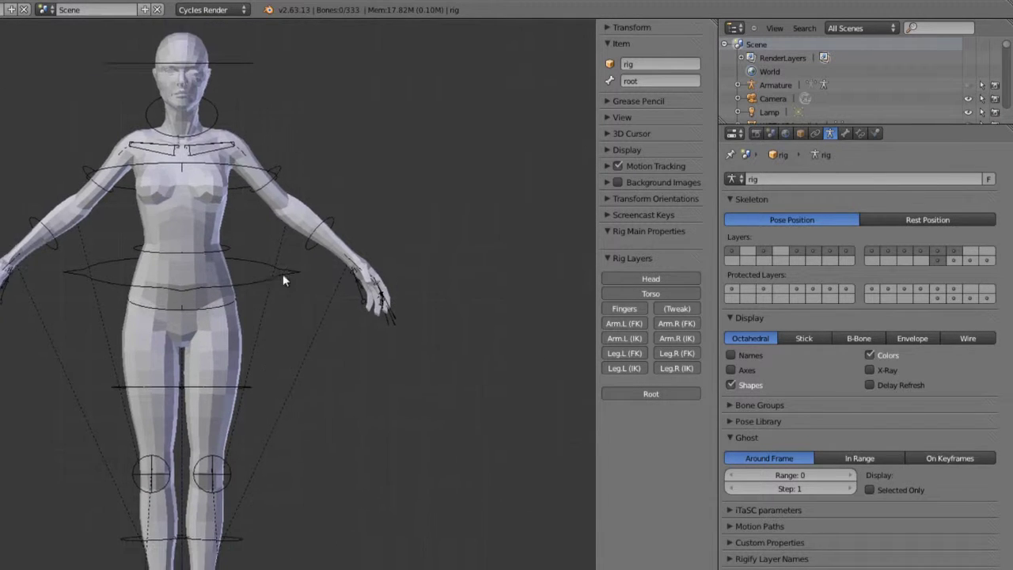
pyautogui.scroll(3, 380, 313)
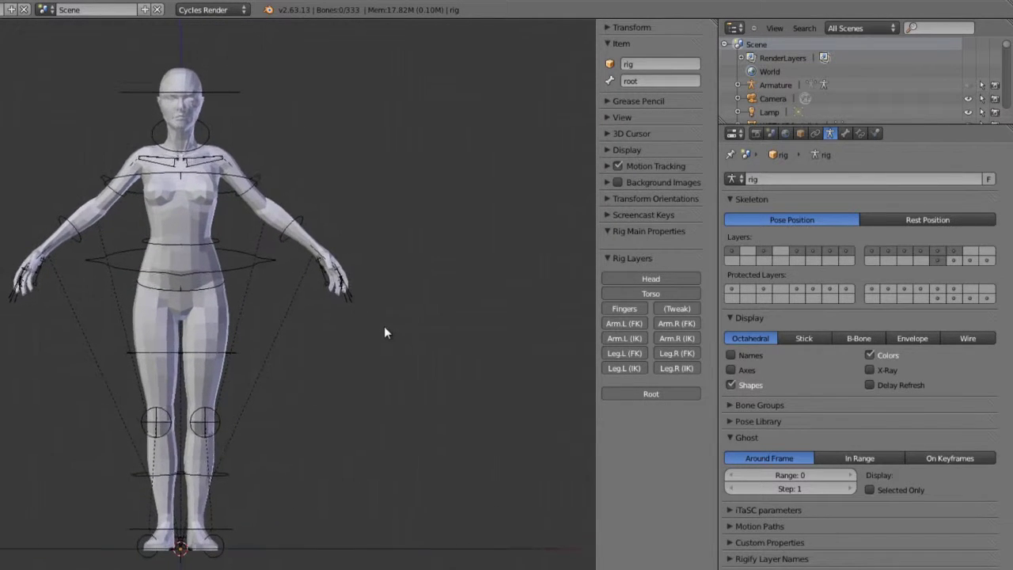
# Enable the Torso, Fingers, Tweak, Arm.L (FK) and Arm.R (FK) rig layers
pyautogui.click(661, 294)
pyautogui.click(660, 293)
pyautogui.click(633, 308)
pyautogui.click(675, 310)
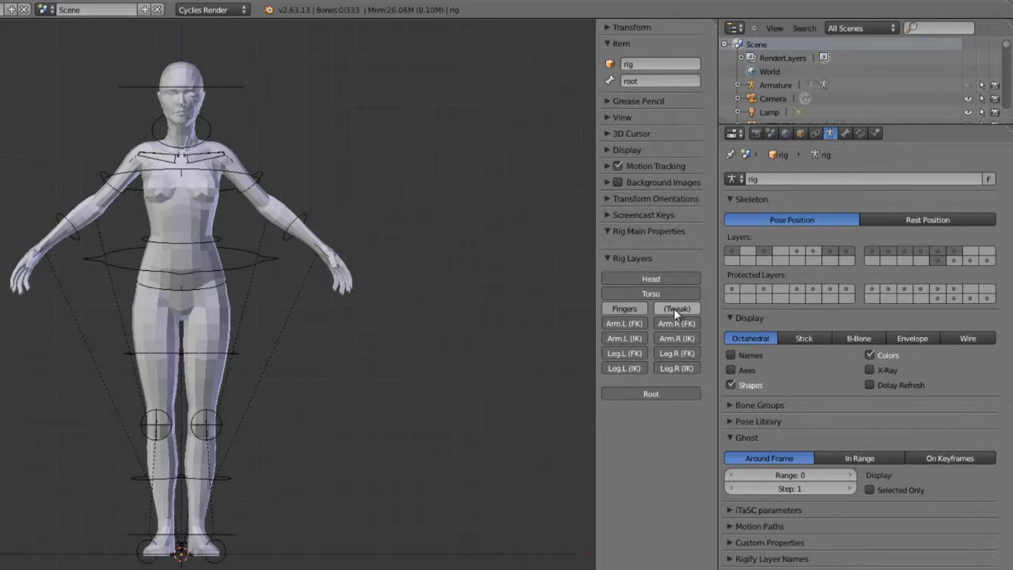
pyautogui.click(625, 323)
pyautogui.click(669, 323)
# Select the waist torso control and drag its Pivot Slide to 0.552
pyautogui.keyDown('shift'); pyautogui.moveTo(461, 317); pyautogui.dragTo(261, 443, button='middle'); pyautogui.keyUp('shift')
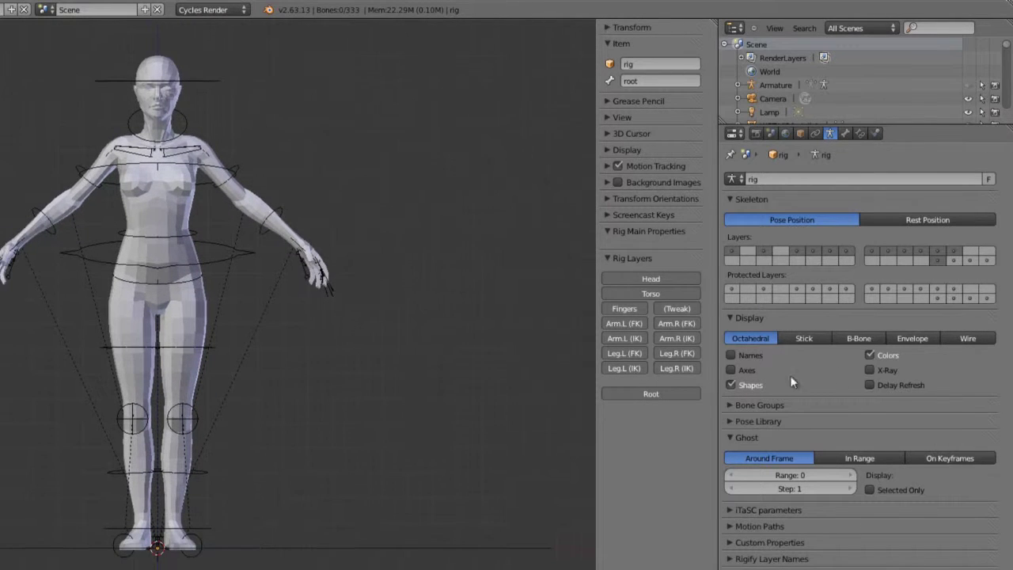
pyautogui.rightClick(241, 253)
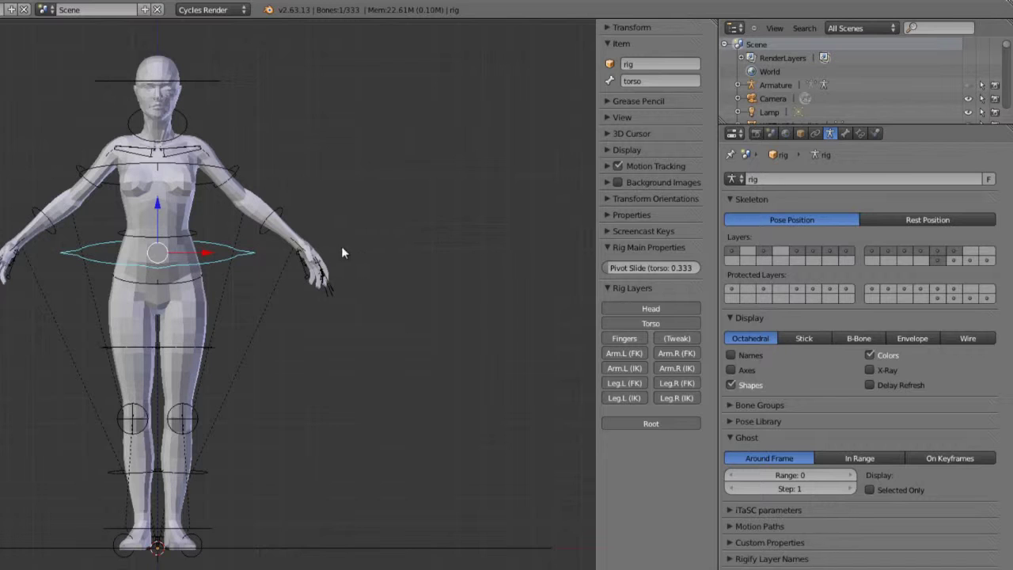
pyautogui.moveTo(635, 267); pyautogui.dragTo(785, 262)
# Revert Pivot Slide to 0.333, then try and cancel the ribs control's slider
pyautogui.press('Escape')
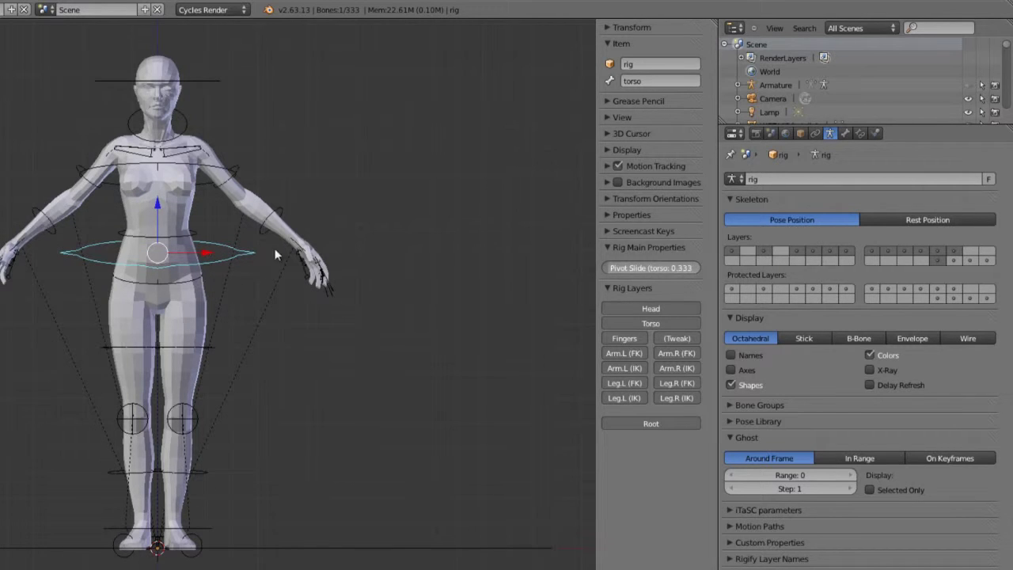
pyautogui.rightClick(213, 171)
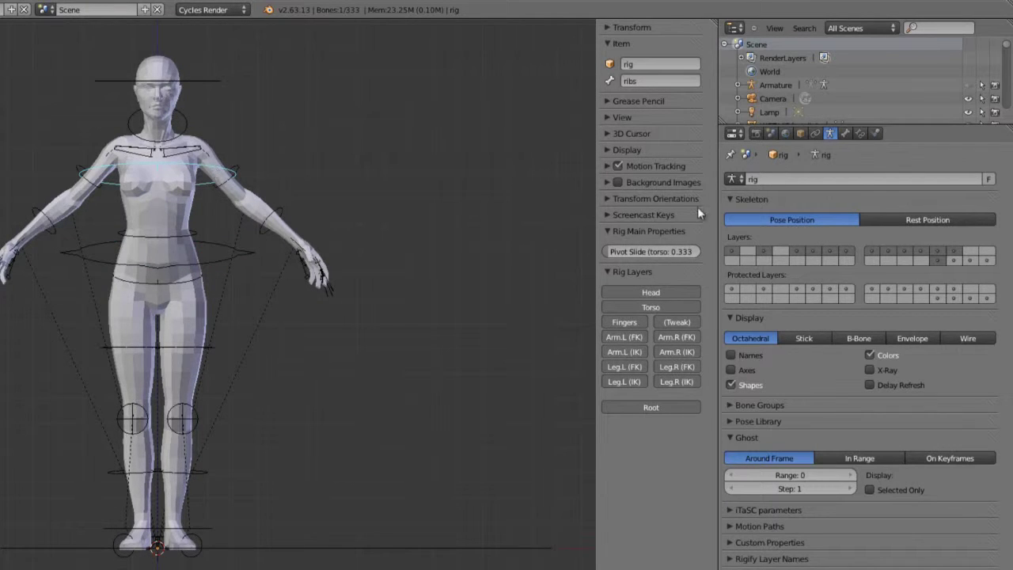
pyautogui.moveTo(680, 252); pyautogui.dragTo(556, 262)
pyautogui.press('Escape')
# Set the neck's Neck Follow and the head's isolate value to 1.000
pyautogui.rightClick(187, 120)
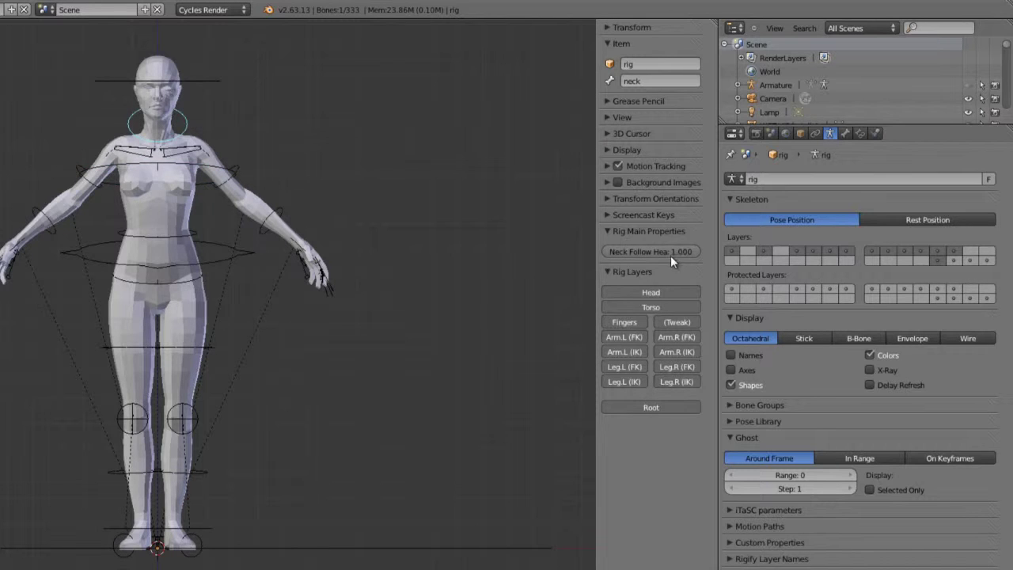
pyautogui.moveTo(671, 255)
pyautogui.mouseDown()
pyautogui.moveTo(563, 259)
pyautogui.moveTo(676, 254)
pyautogui.mouseUp()
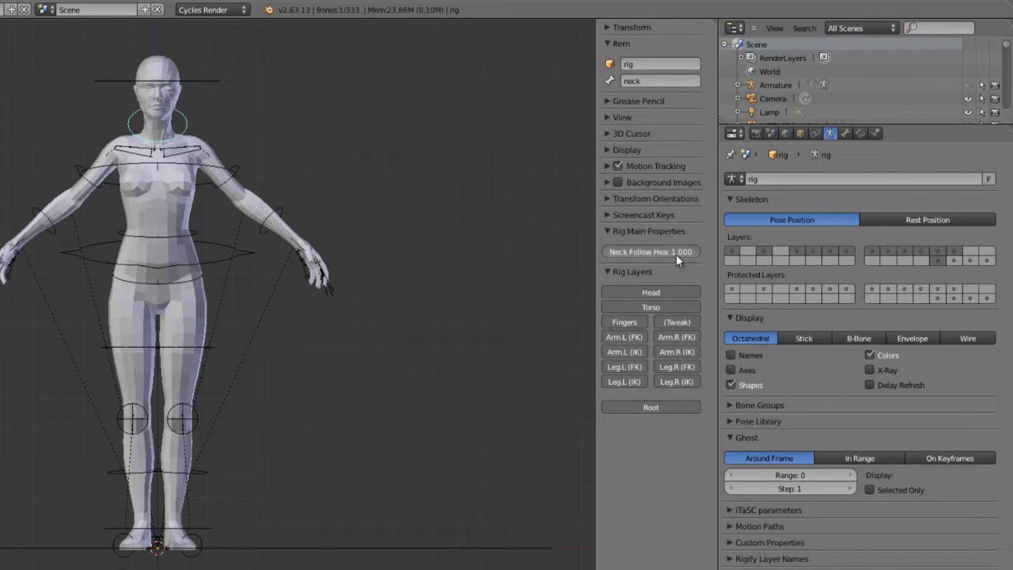
pyautogui.rightClick(211, 87)
pyautogui.moveTo(621, 266); pyautogui.dragTo(952, 276)
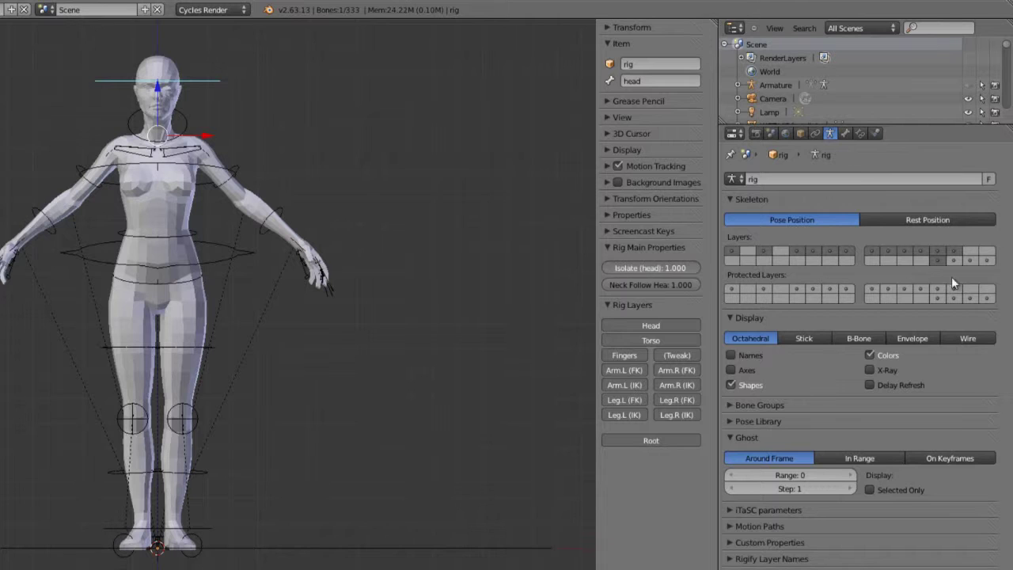
# Test-rotate the torso and cancel, check Pivot Slide's keyframe options, then select the left forearm
pyautogui.rightClick(234, 251)
pyautogui.press('r')
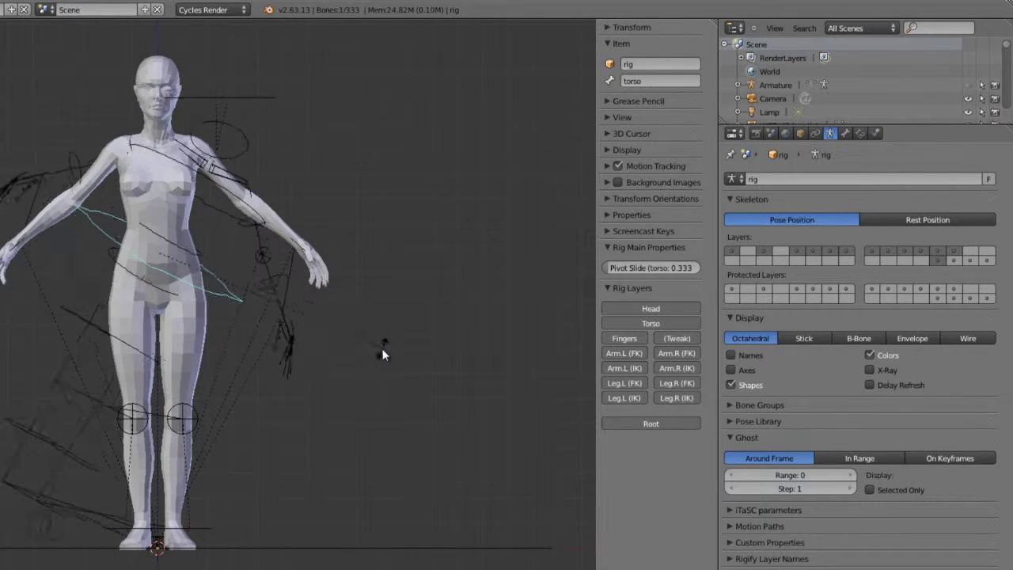
pyautogui.rightClick(390, 269)
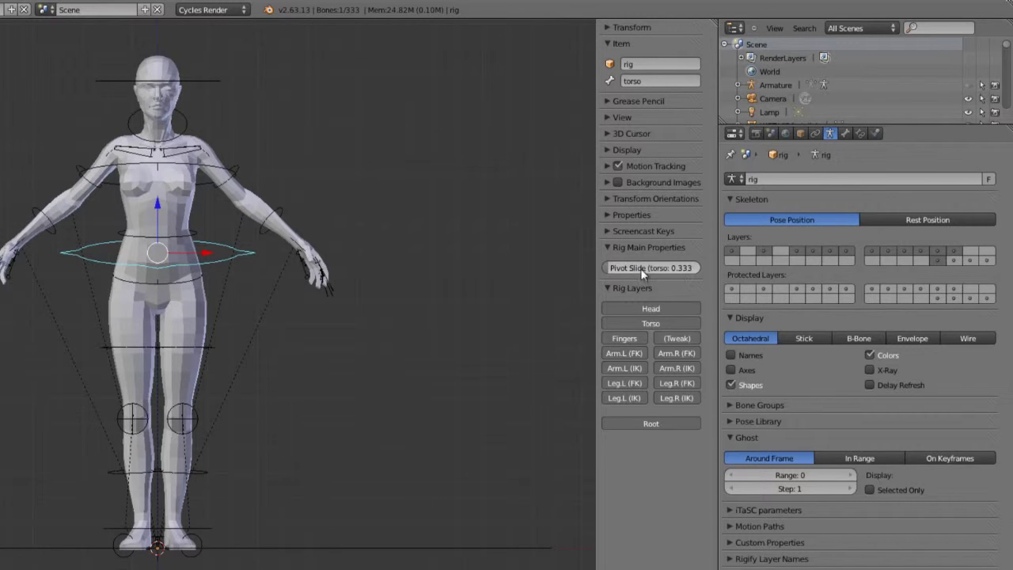
pyautogui.rightClick(684, 269)
pyautogui.scroll(2, 257, 238)
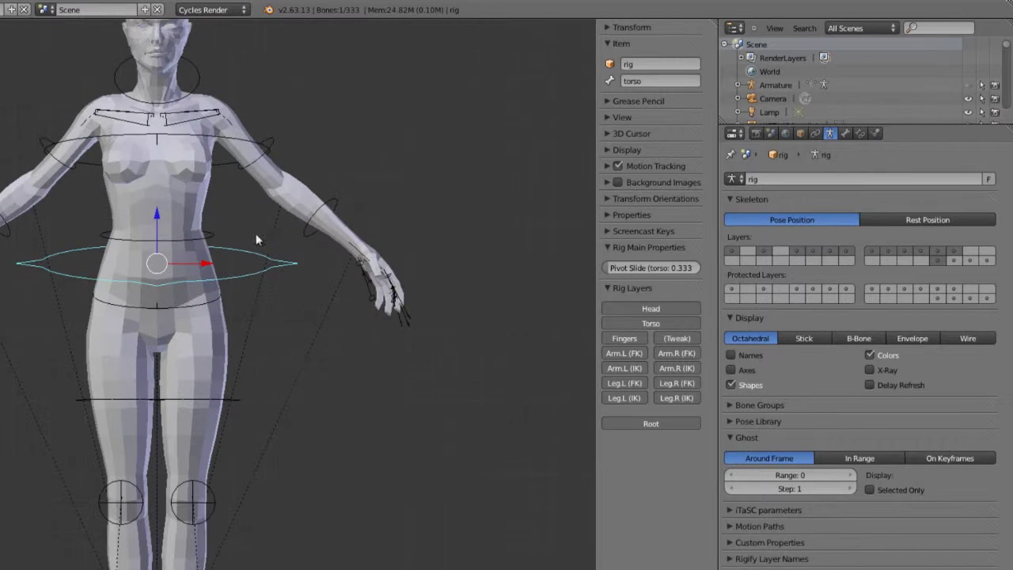
pyautogui.rightClick(342, 191)
pyautogui.scroll(2, 313, 208)
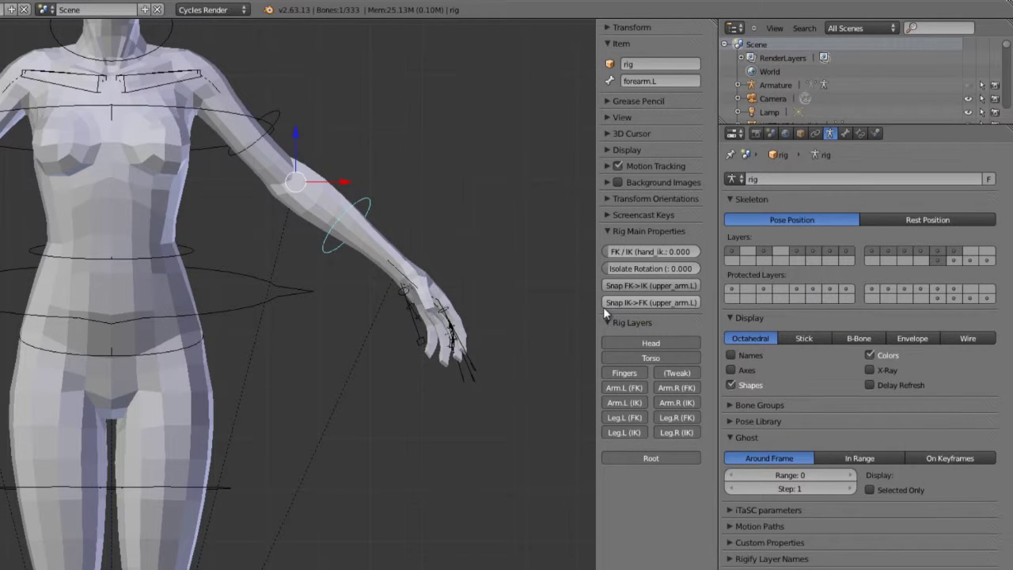
pyautogui.scroll(-2, 354, 353)
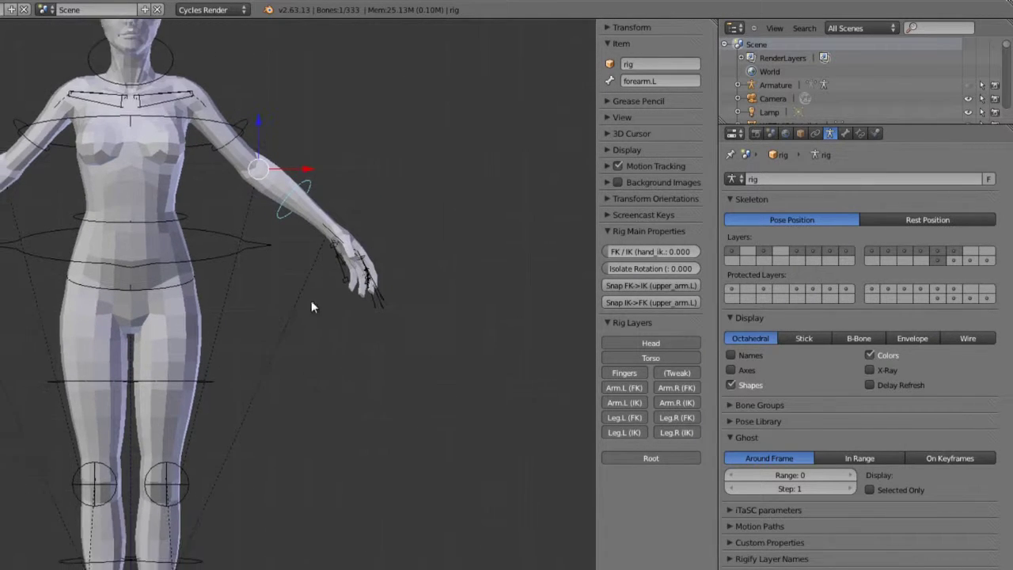
pyautogui.rightClick(255, 118)
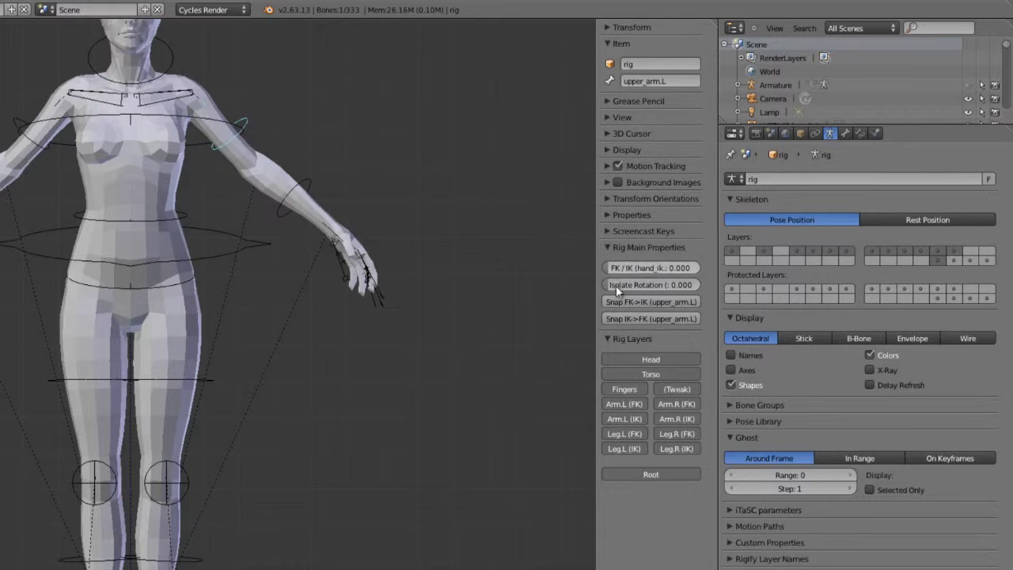
pyautogui.rightClick(220, 250)
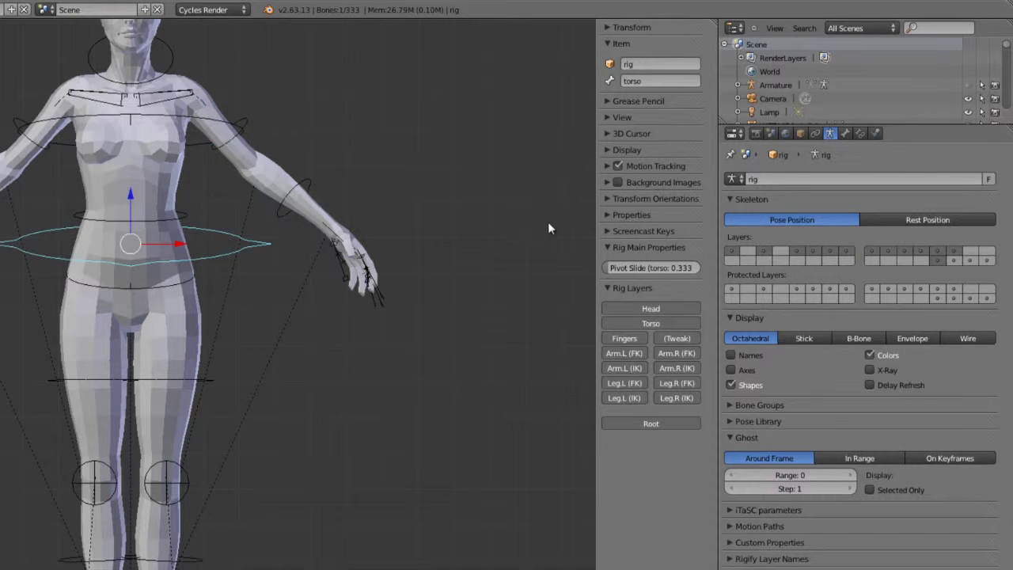
pyautogui.press('r')
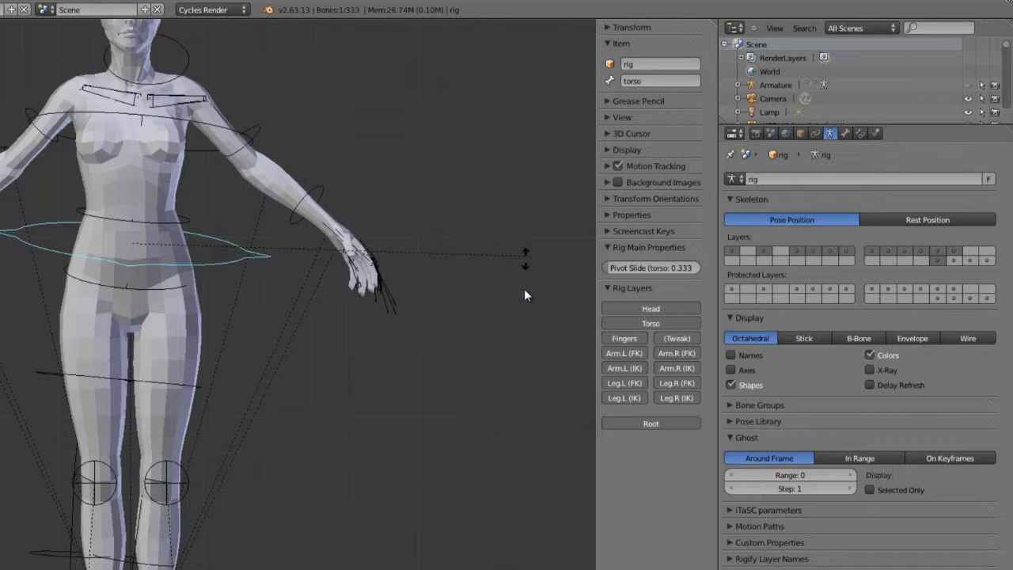
pyautogui.rightClick(511, 411)
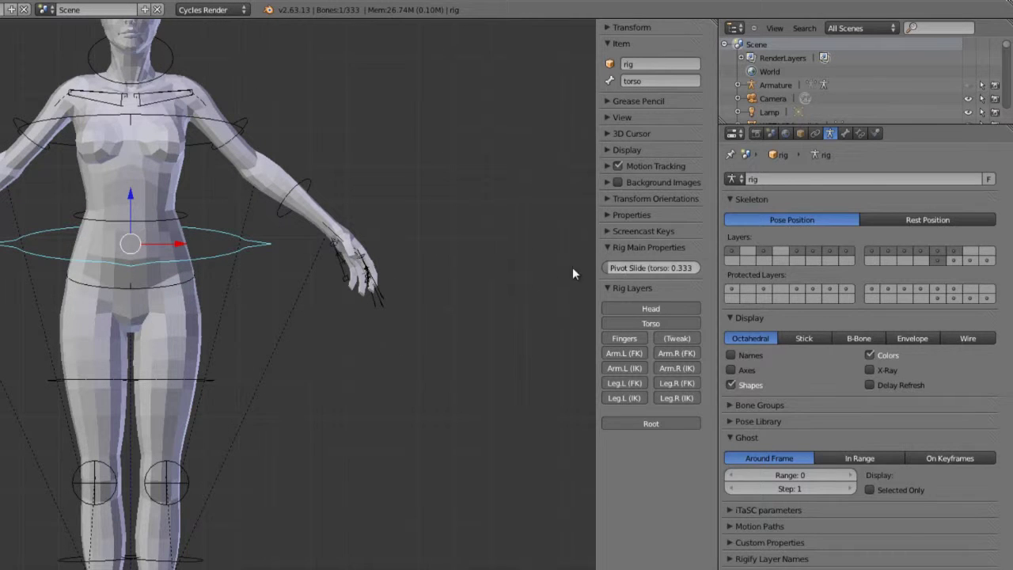
pyautogui.rightClick(191, 203)
# Select the rig's torso control and the body mesh, and apply an armature-deform parent
pyautogui.keyDown('shift'); pyautogui.moveTo(238, 254); pyautogui.dragTo(279, 295, button='middle'); pyautogui.keyUp('shift')
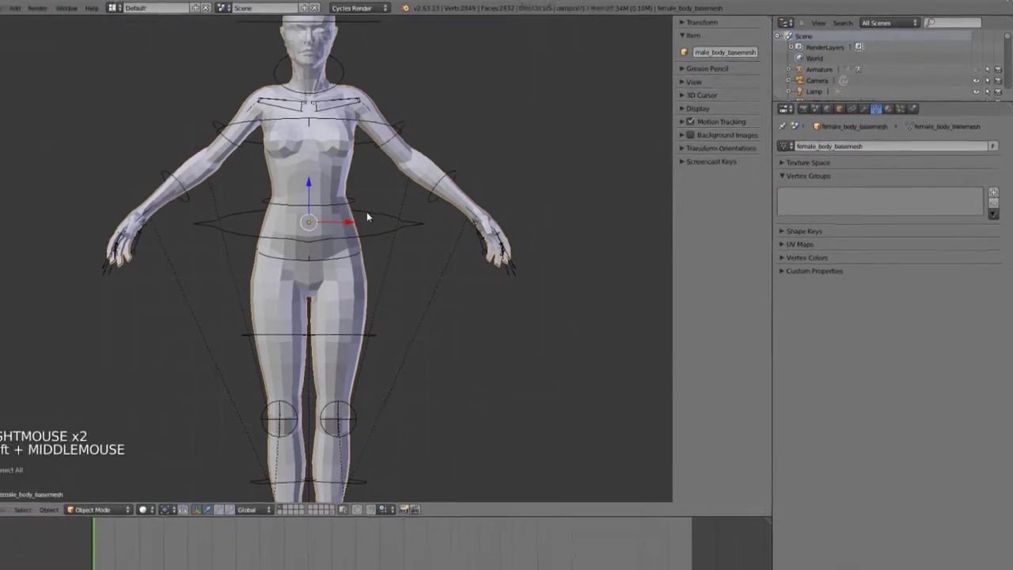
pyautogui.hotkey('ctrl', 'Tab')
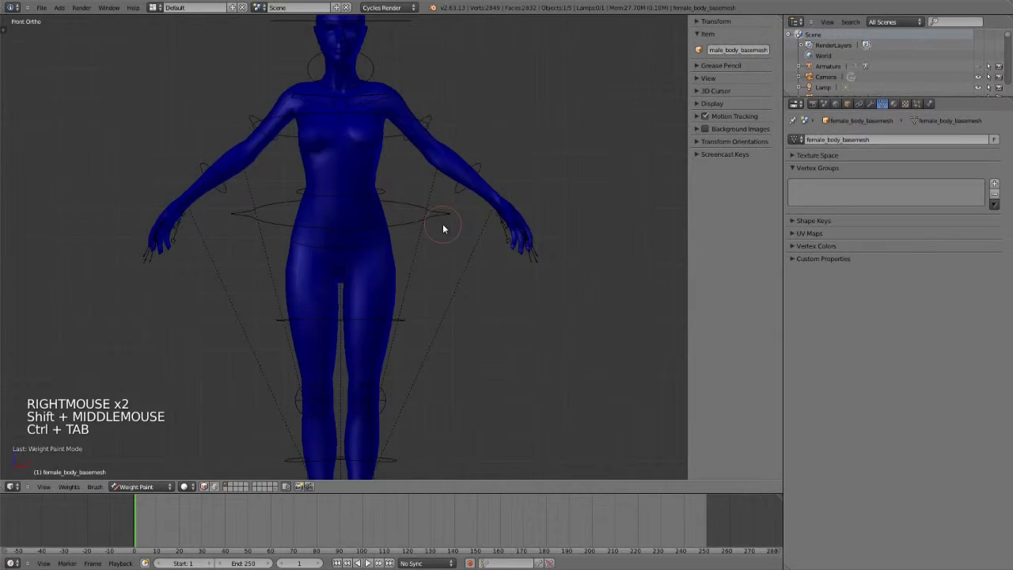
pyautogui.hotkey('ctrl', 'Tab')
pyautogui.rightClick(419, 220)
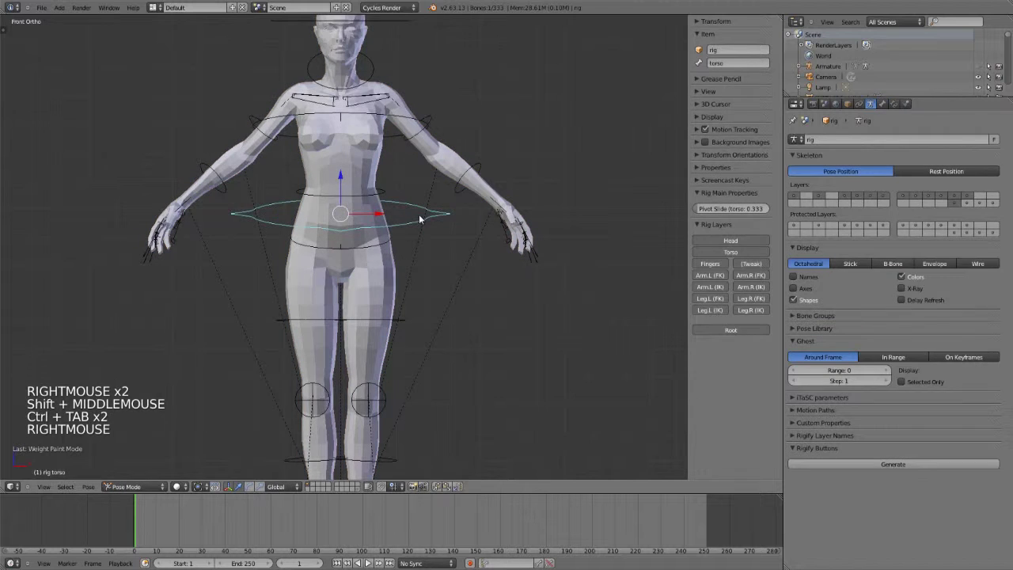
pyautogui.keyDown('shift'); pyautogui.rightClick(374, 164); pyautogui.keyUp('shift')
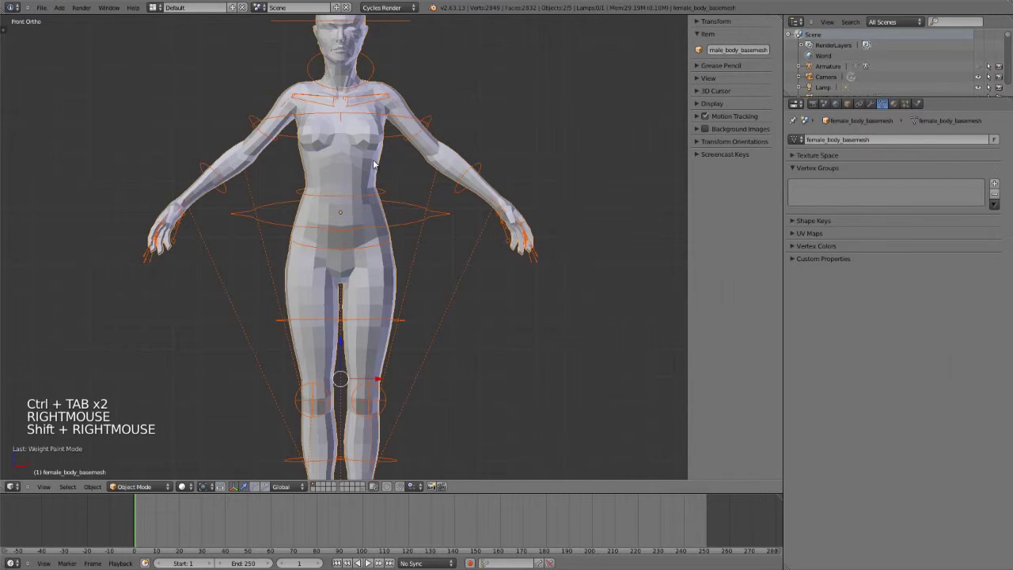
pyautogui.hotkey('ctrl', 'p')
pyautogui.moveTo(374, 162)
pyautogui.click(390, 186)
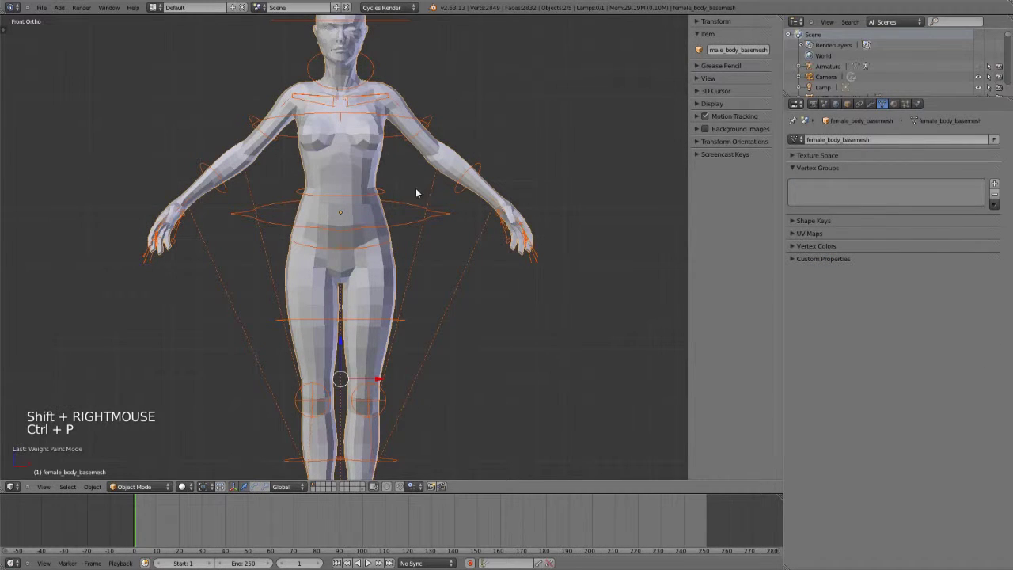
# Reselect mesh then rig in Object Mode and parent With Automatic Weights
pyautogui.rightClick(428, 230)
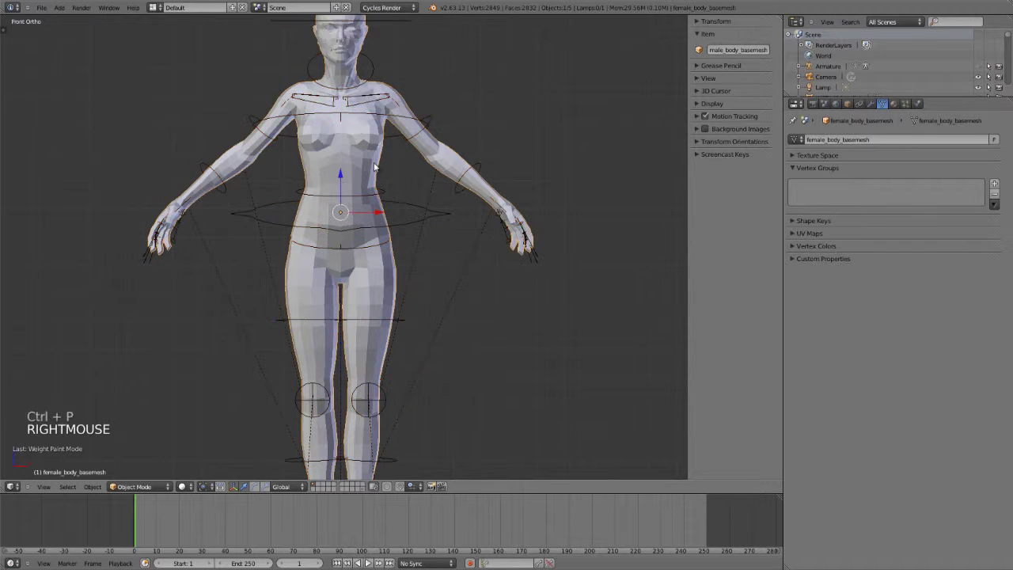
pyautogui.keyDown('shift'); pyautogui.rightClick(419, 220); pyautogui.keyUp('shift')
pyautogui.hotkey('ctrl', 'Tab')
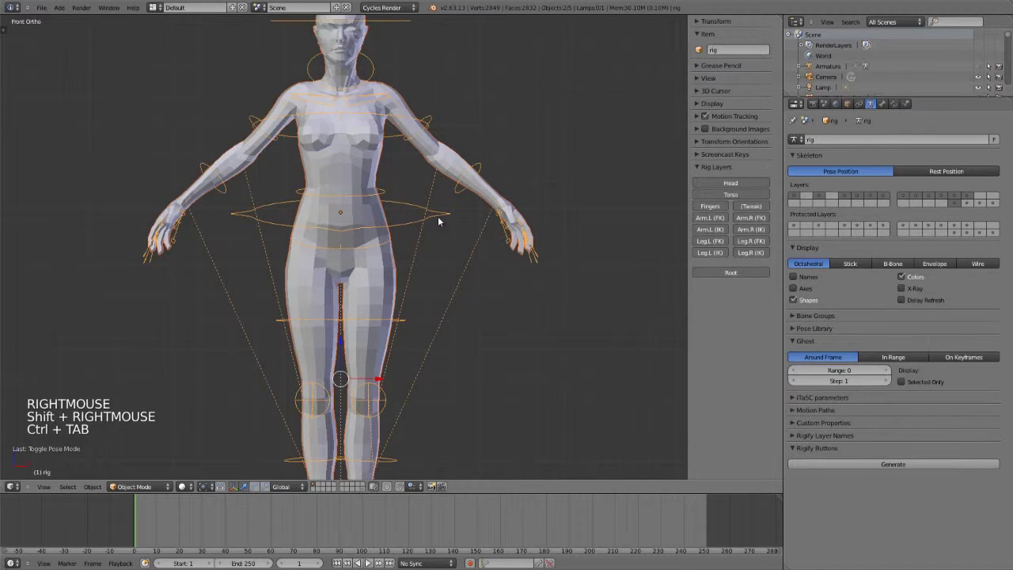
pyautogui.hotkey('ctrl', 'p')
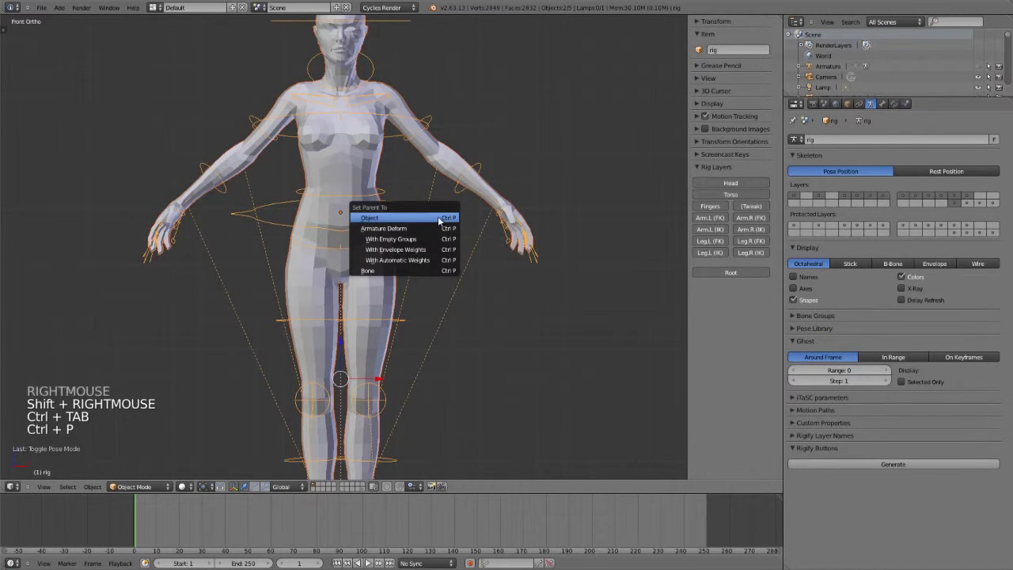
pyautogui.click(421, 260)
# Select the rig, enter Pose Mode, and test-rotate the left upper arm before cancelling
pyautogui.press('a')
pyautogui.rightClick(430, 118)
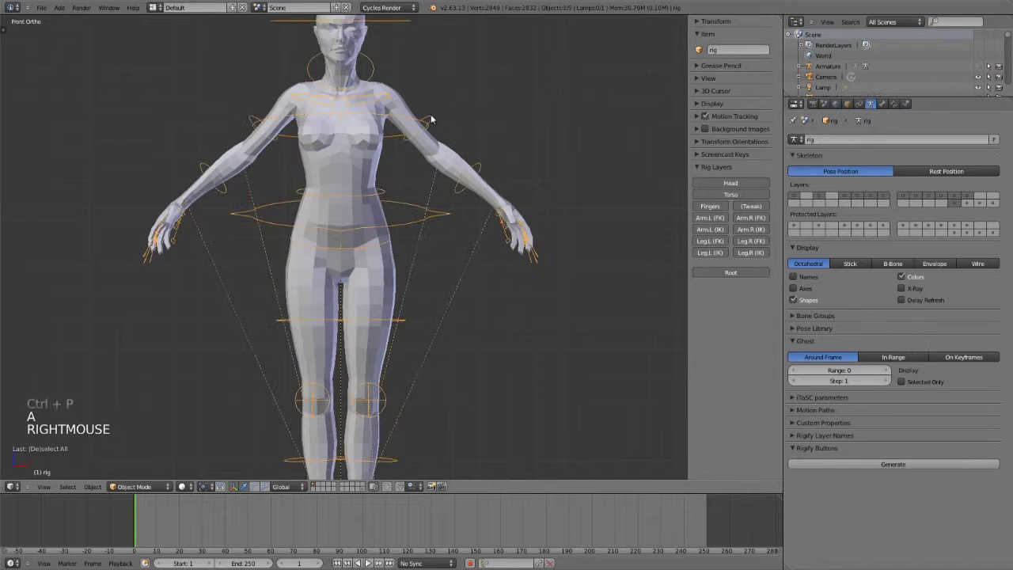
pyautogui.hotkey('ctrl', 'Tab')
pyautogui.rightClick(481, 246)
pyautogui.press('r')
pyautogui.press('r')
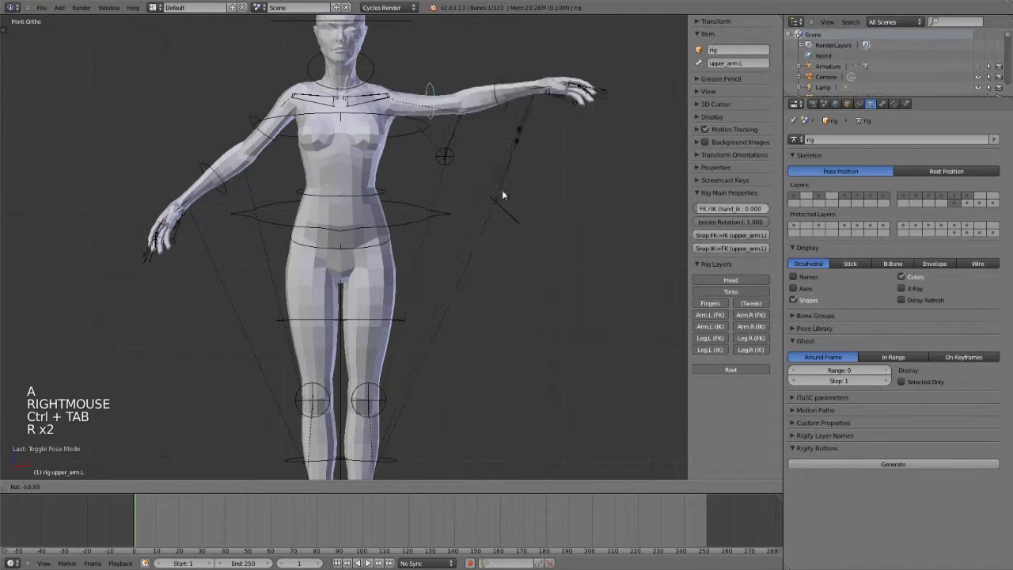
pyautogui.rightClick(407, 204)
# Test-rotate the spine, torso and hips controls, cancelling each rotation
pyautogui.press('a')
pyautogui.press('r')
pyautogui.press('r')
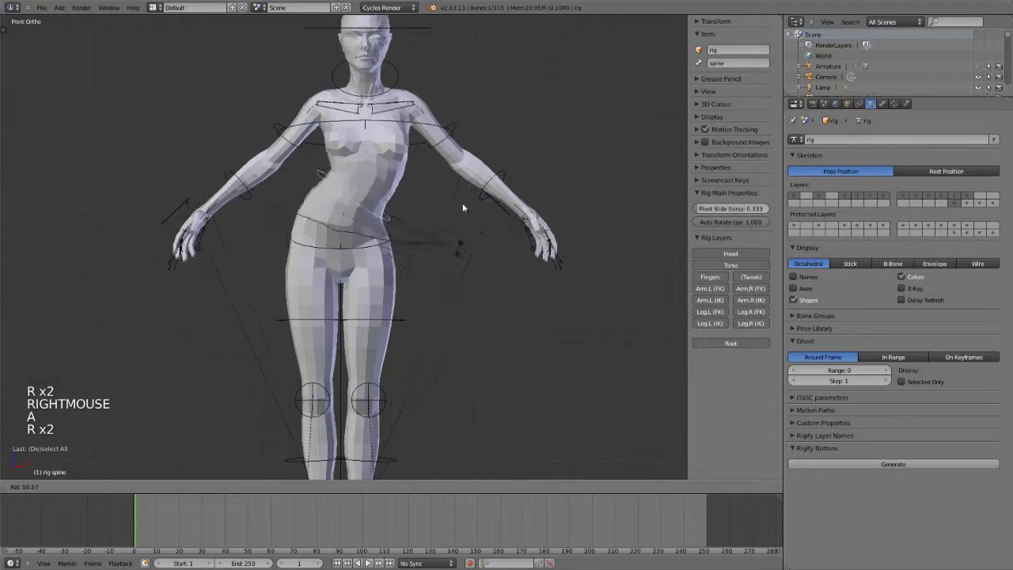
pyautogui.rightClick(435, 217)
pyautogui.press('r')
pyautogui.press('r')
pyautogui.press('r')
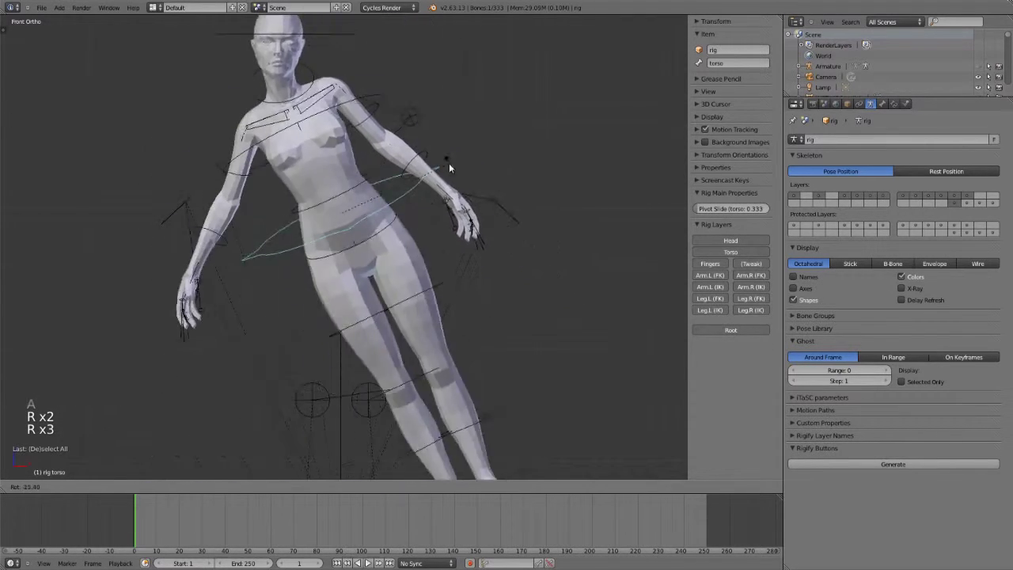
pyautogui.rightClick(385, 250)
pyautogui.rightClick(388, 249)
pyautogui.press('r')
pyautogui.press('r')
pyautogui.press('r')
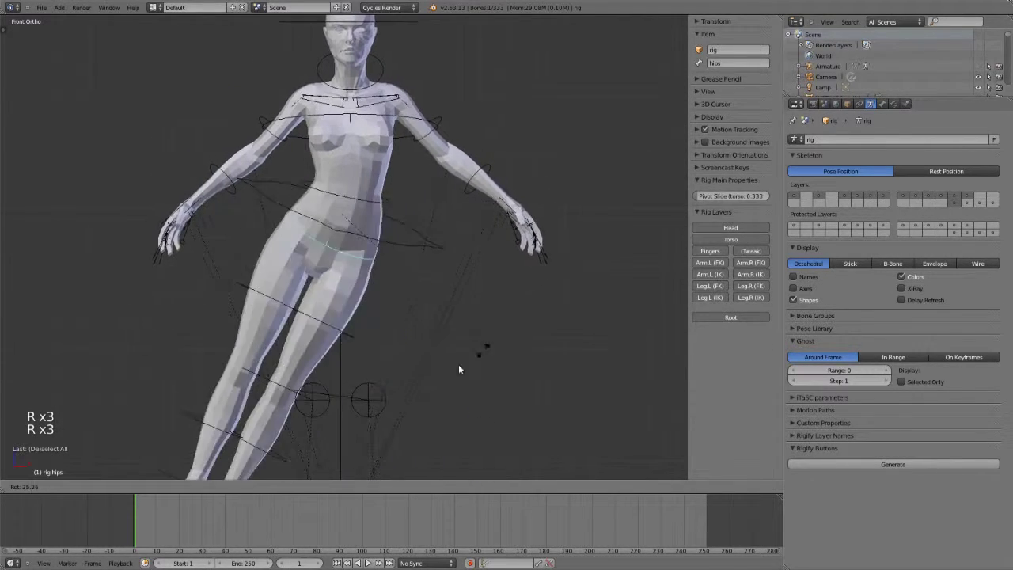
pyautogui.rightClick(473, 190)
# From the side view, tilt the neck and head controls, cancelling each rotation
pyautogui.press('KP_3')
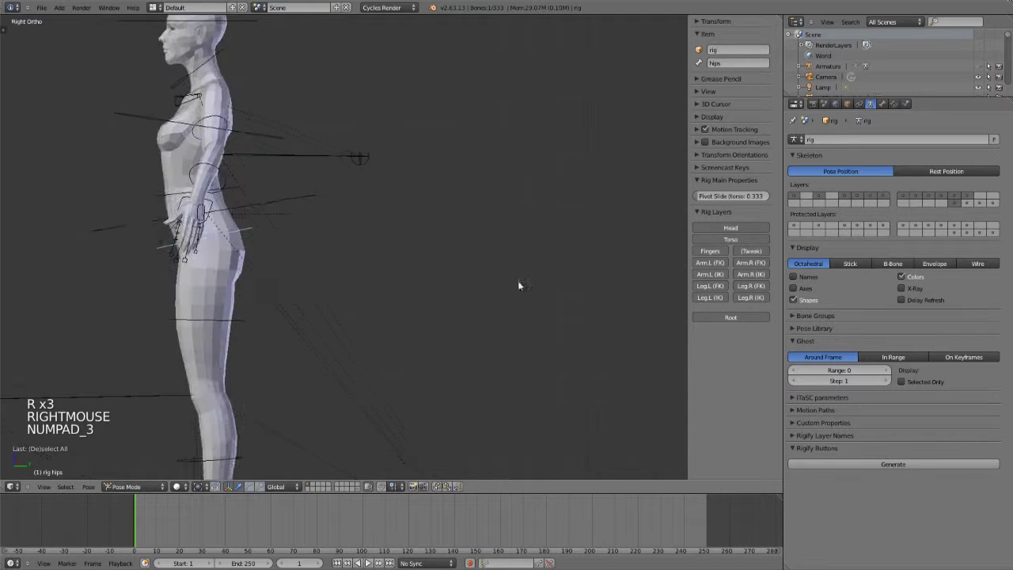
pyautogui.keyDown('shift'); pyautogui.moveTo(520, 283); pyautogui.dragTo(425, 300, button='middle'); pyautogui.keyUp('shift')
pyautogui.scroll(3, 425, 300)
pyautogui.rightClick(327, 275)
pyautogui.press('r')
pyautogui.press('r')
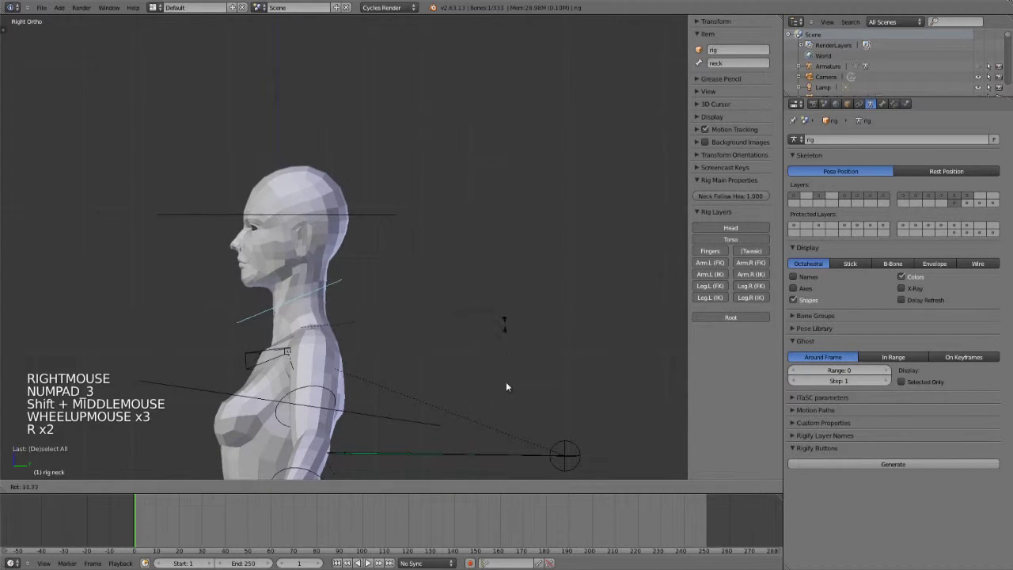
pyautogui.rightClick(410, 261)
pyautogui.rightClick(395, 218)
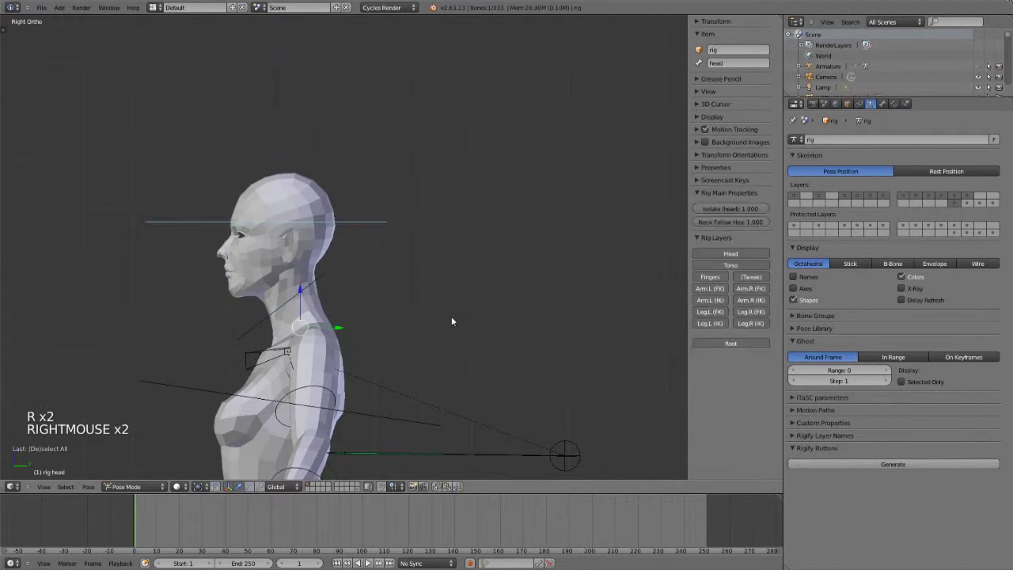
pyautogui.press('r')
pyautogui.press('r')
pyautogui.press('r')
pyautogui.rightClick(444, 394)
# In the front view, raise the left upper arm control and cancel
pyautogui.press('KP_1')
pyautogui.keyDown('shift'); pyautogui.moveTo(444, 394); pyautogui.dragTo(364, 152, button='middle'); pyautogui.keyUp('shift')
pyautogui.rightClick(473, 226)
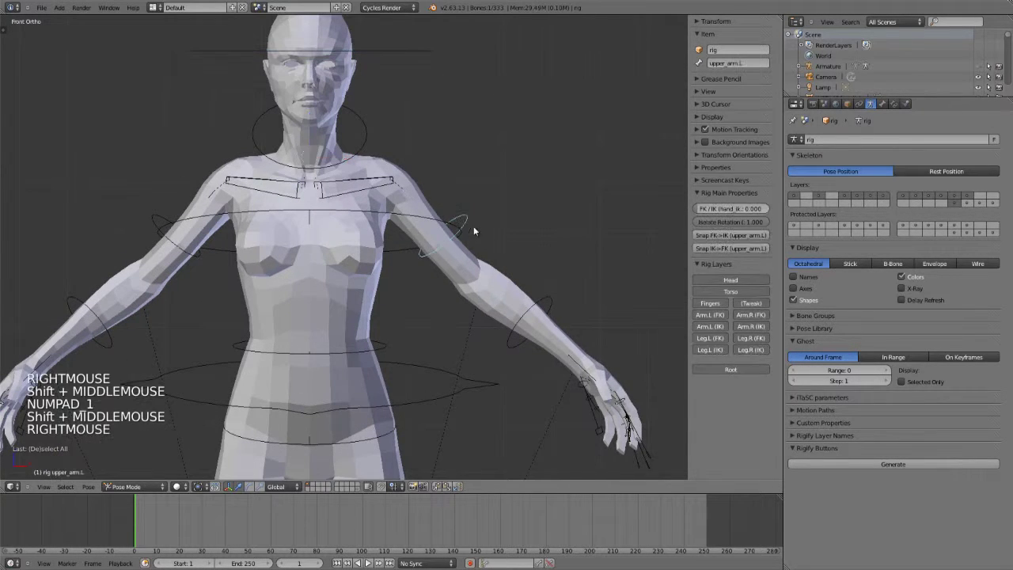
pyautogui.press('r')
pyautogui.press('r')
pyautogui.rightClick(430, 205)
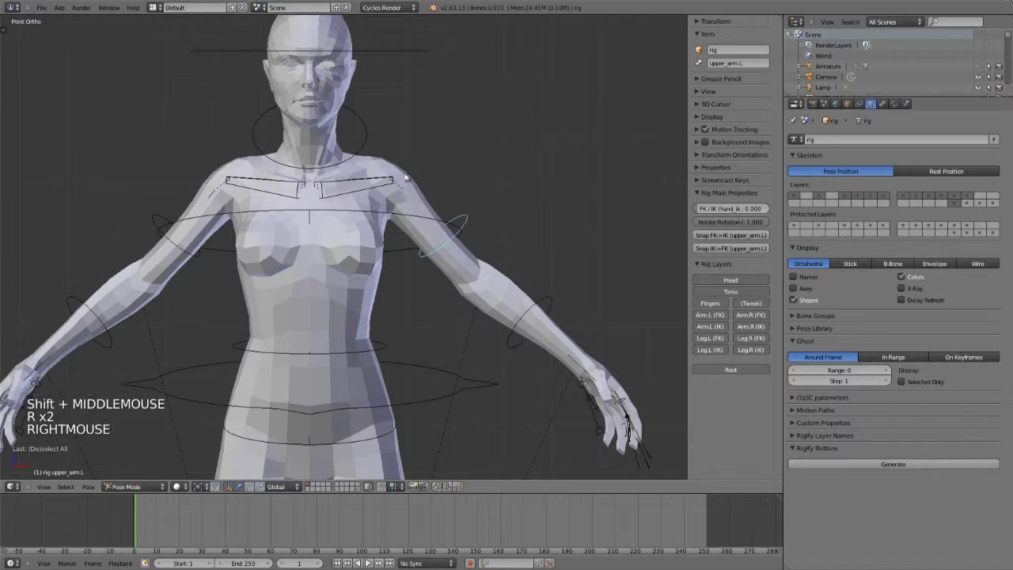
# Rotate the left and right shoulder controls, cancelling each rotation
pyautogui.rightClick(379, 181)
pyautogui.press('r')
pyautogui.press('r')
pyautogui.press('r')
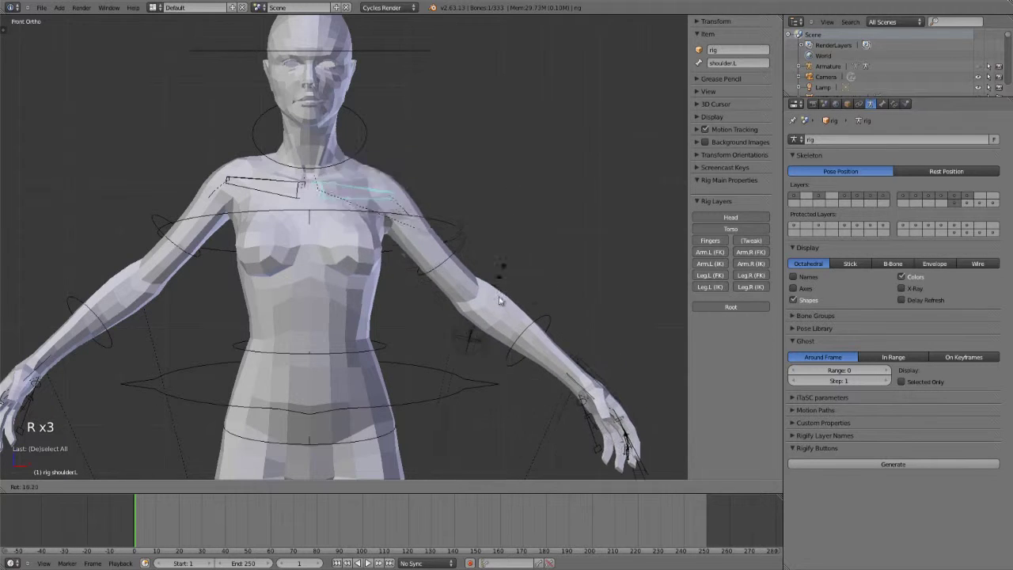
pyautogui.rightClick(301, 204)
pyautogui.rightClick(249, 183)
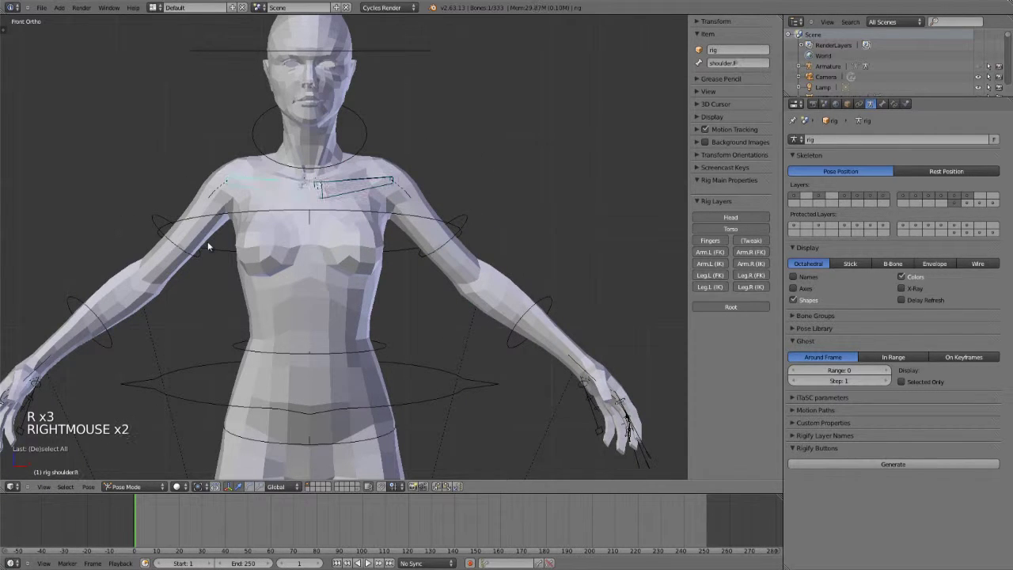
pyautogui.press('r')
pyautogui.press('r')
pyautogui.press('r')
pyautogui.rightClick(161, 282)
# Rotate the chest with the ribs control, cancel, and recenter the figure
pyautogui.rightClick(214, 252)
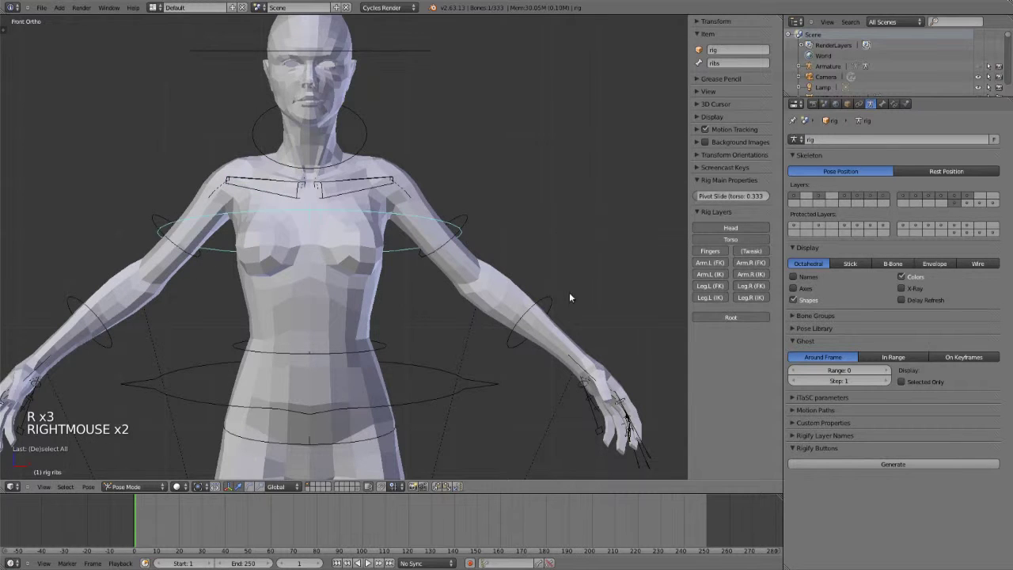
pyautogui.keyDown('shift'); pyautogui.moveTo(570, 292); pyautogui.dragTo(559, 194, button='middle'); pyautogui.keyUp('shift')
pyautogui.press('r')
pyautogui.rightClick(456, 265)
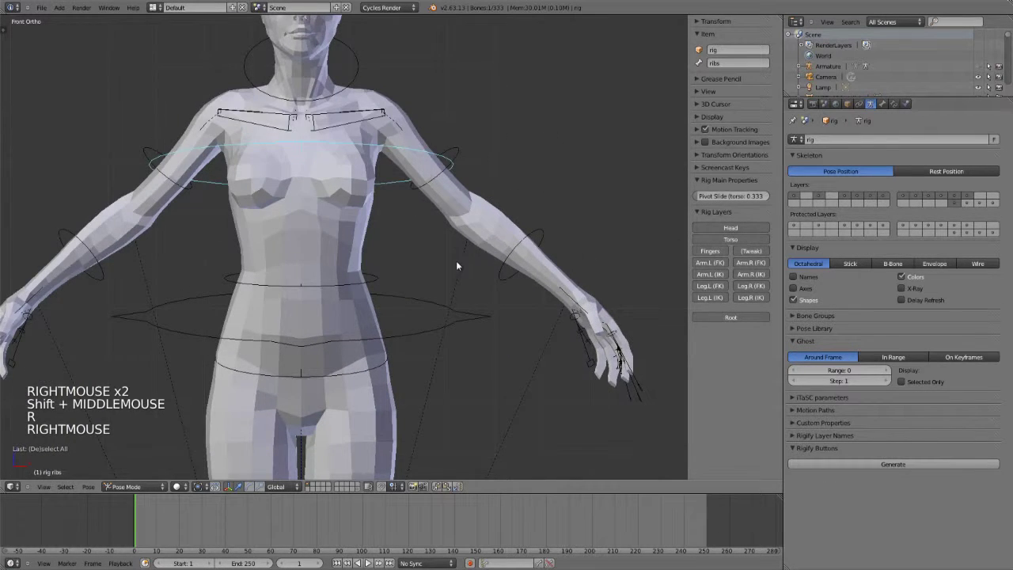
pyautogui.scroll(-3, 433, 289)
pyautogui.keyDown('shift'); pyautogui.moveTo(432, 290); pyautogui.dragTo(442, 235, button='middle'); pyautogui.keyUp('shift')
pyautogui.scroll(-2, 441, 235)
# Swing the left and right thigh controls, cancelling each rotation
pyautogui.keyDown('shift'); pyautogui.moveTo(369, 214); pyautogui.dragTo(380, 341, button='middle'); pyautogui.keyUp('shift')
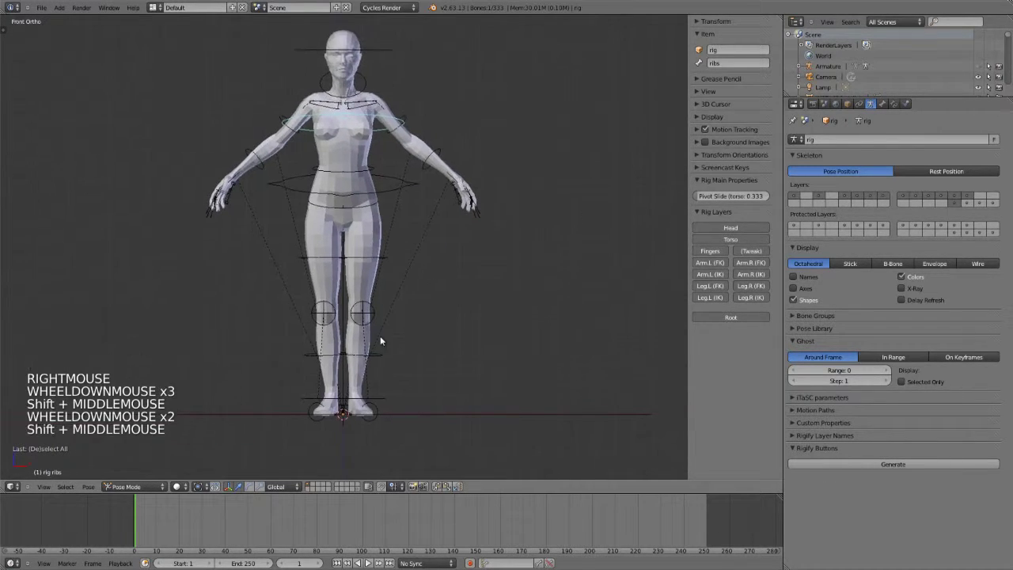
pyautogui.rightClick(386, 260)
pyautogui.press('r')
pyautogui.press('r')
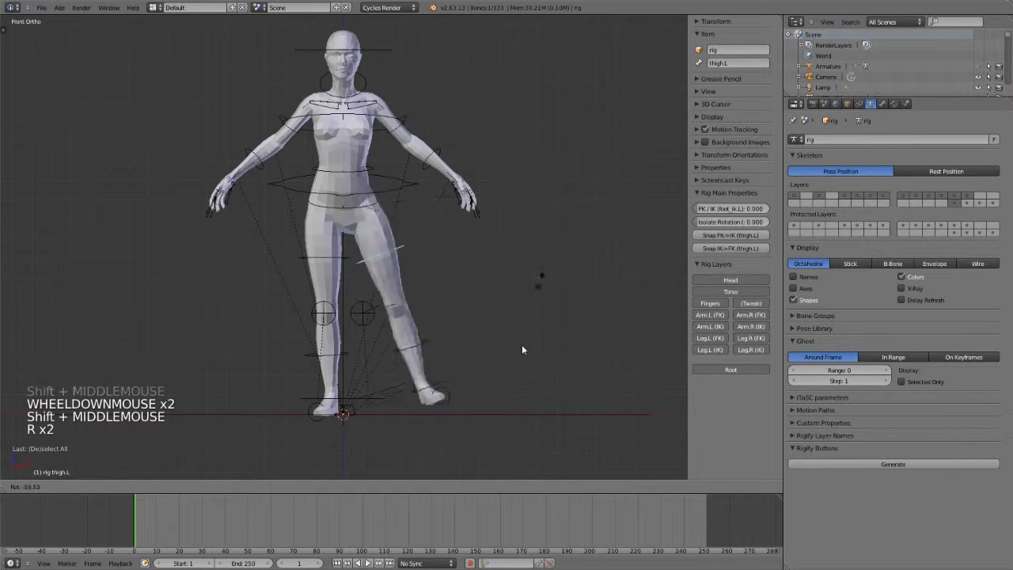
pyautogui.rightClick(293, 225)
pyautogui.rightClick(494, 227)
pyautogui.press('r')
pyautogui.press('r')
pyautogui.press('r')
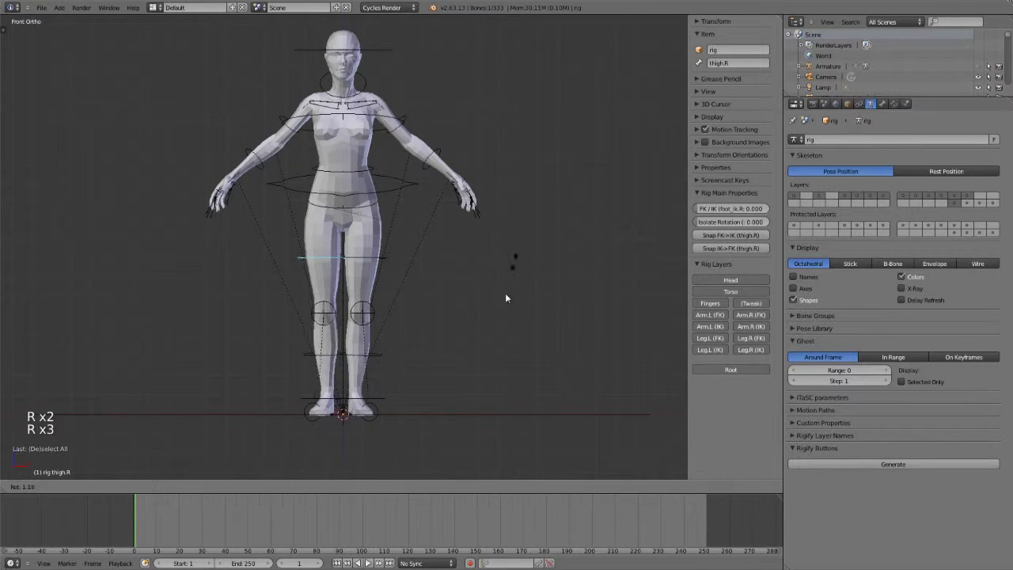
pyautogui.rightClick(402, 352)
# From the side view, rotate the left shin control and cancel
pyautogui.press('KP_3')
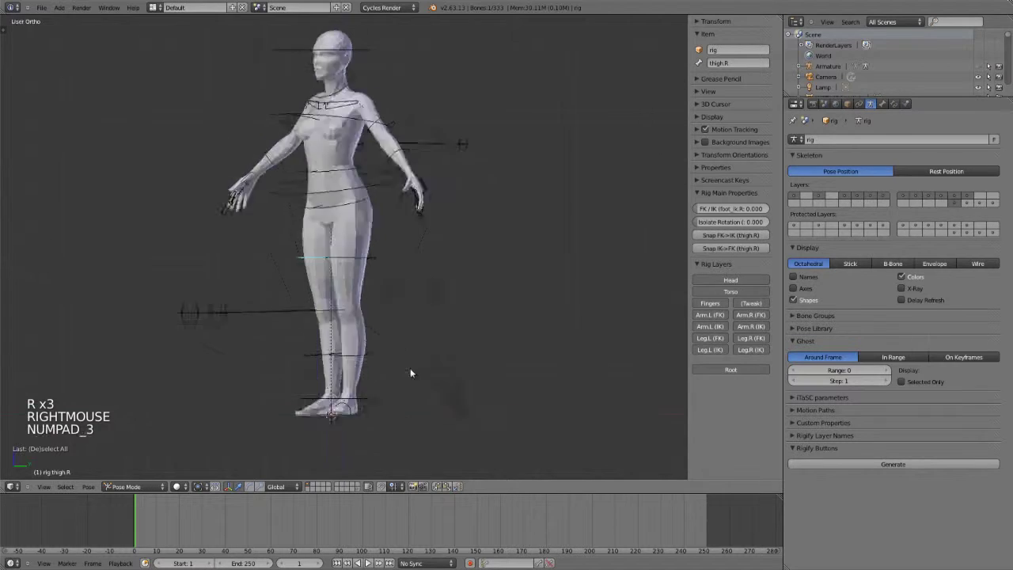
pyautogui.keyDown('shift'); pyautogui.moveTo(411, 371); pyautogui.dragTo(436, 293, button='middle'); pyautogui.keyUp('shift')
pyautogui.rightClick(362, 287)
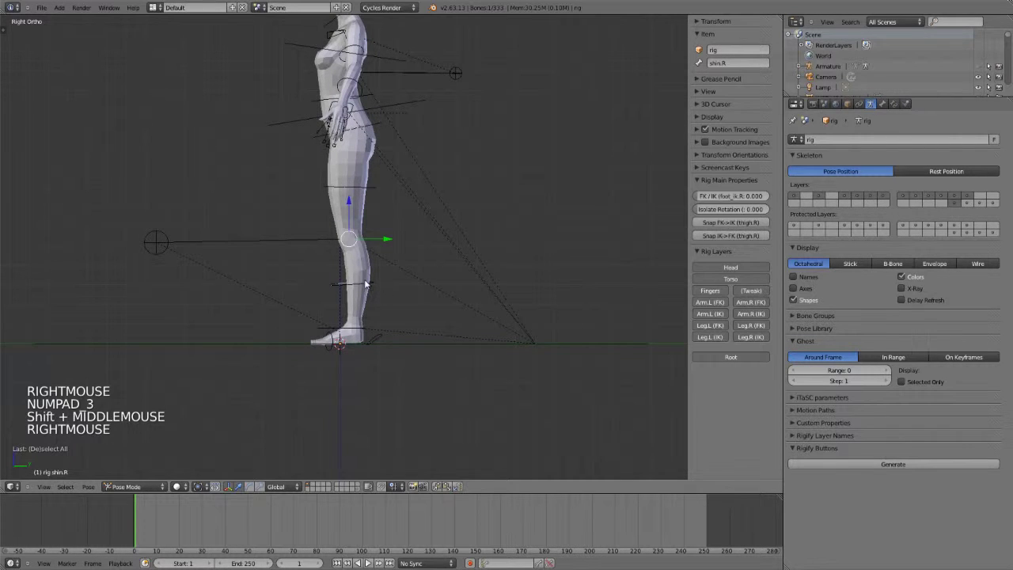
pyautogui.rightClick(365, 284)
pyautogui.press('r')
pyautogui.press('r')
pyautogui.press('r')
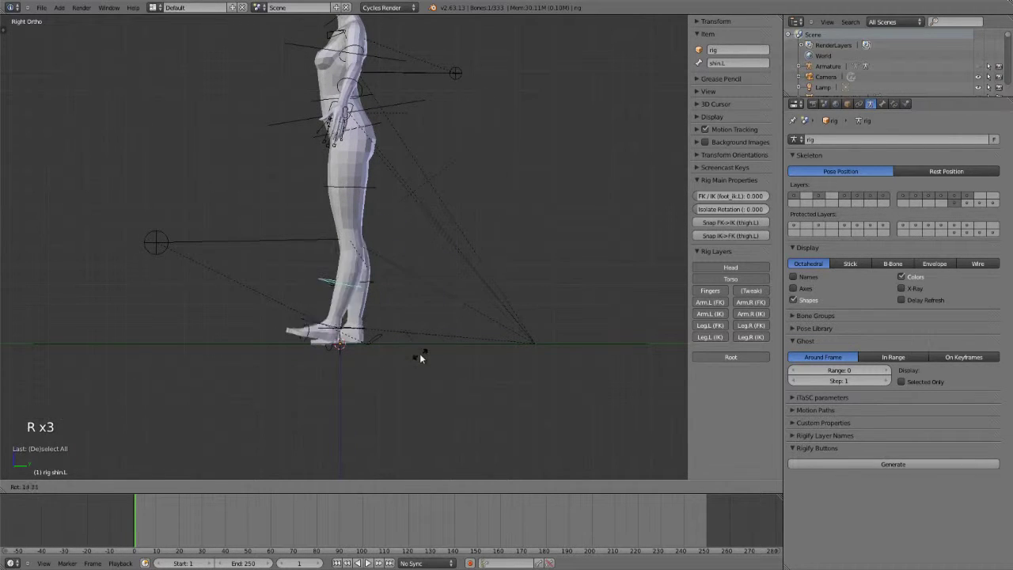
pyautogui.rightClick(420, 353)
# Return to the front view, deselect all bones, and orbit around the rested figure
pyautogui.press('KP_1')
pyautogui.scroll(-2, 419, 353)
pyautogui.moveTo(416, 341); pyautogui.dragTo(457, 345, button='middle')
pyautogui.scroll(3, 429, 320)
pyautogui.scroll(-2, 465, 346)
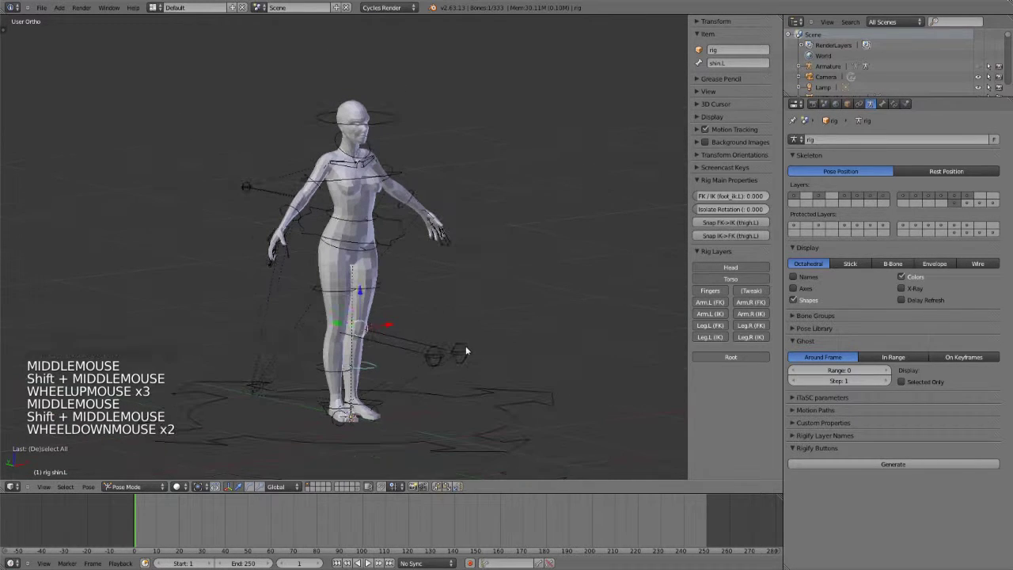
pyautogui.press('a')
pyautogui.scroll(1, 451, 332)
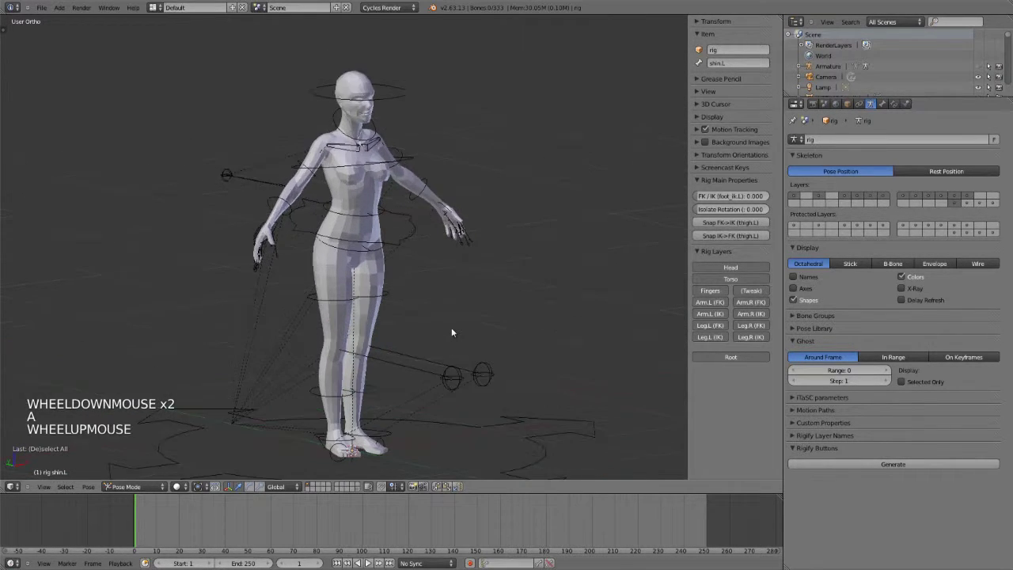
pyautogui.moveTo(451, 333); pyautogui.dragTo(458, 312, button='middle')
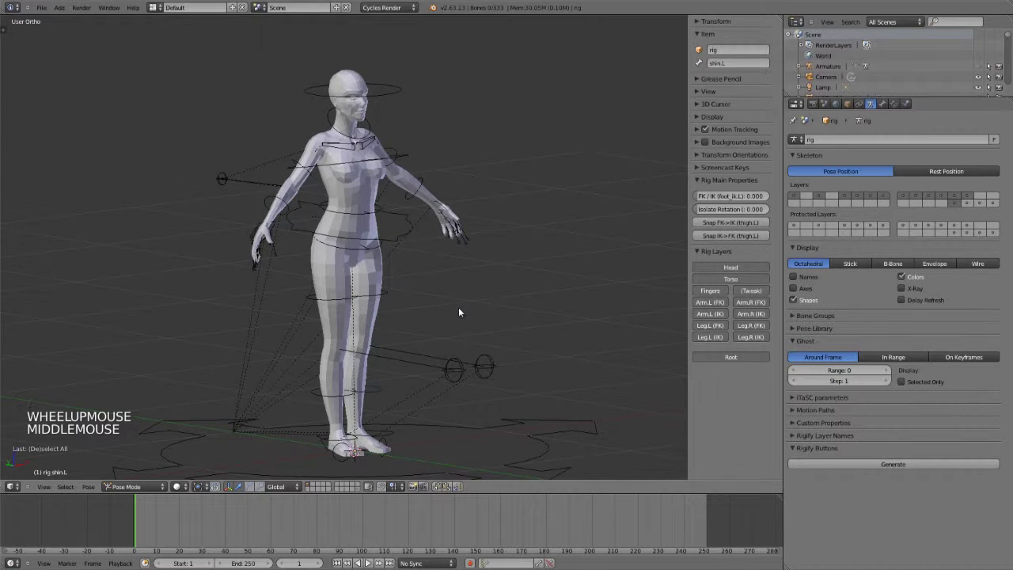